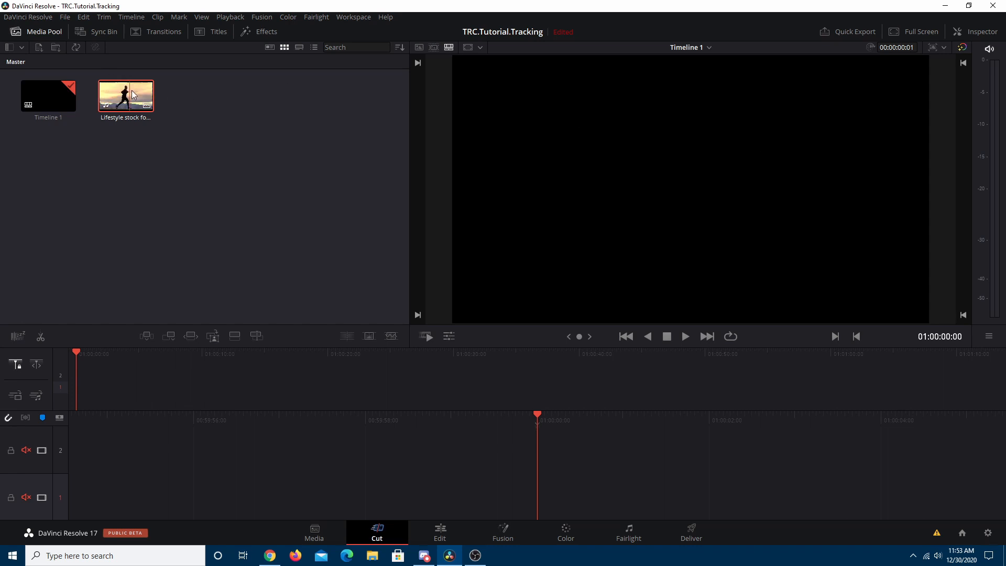
Step: Place the lifestyle stock clip of the runner at the start of video track 1 and open it on the Fusion page
left_click_drag(127, 95, 542, 450)
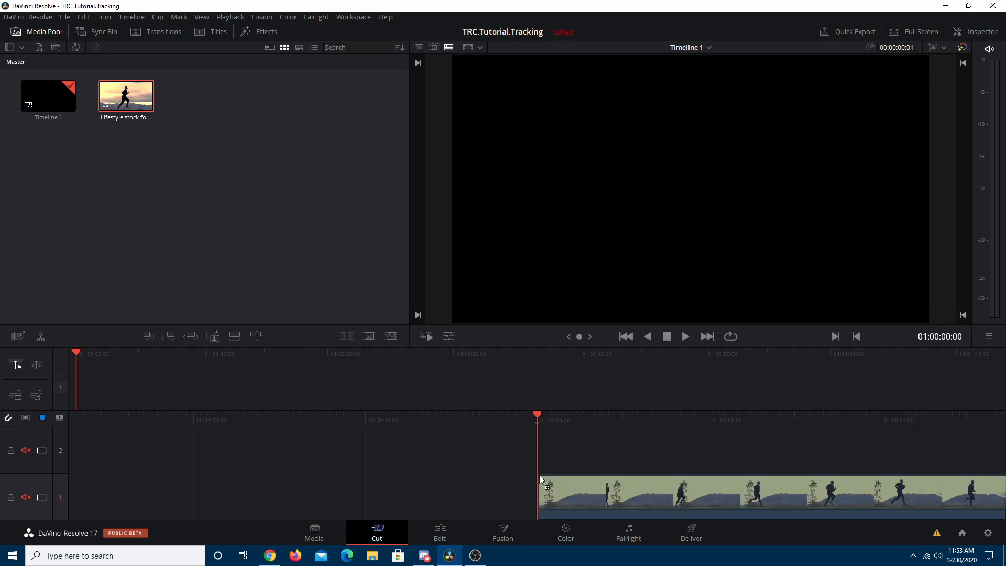
key("space")
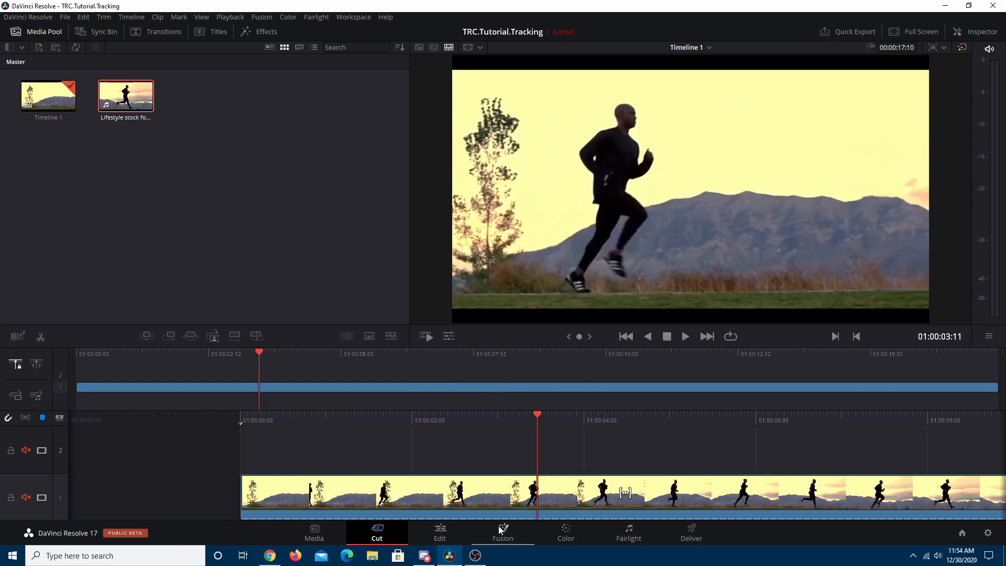
left_click(376, 497)
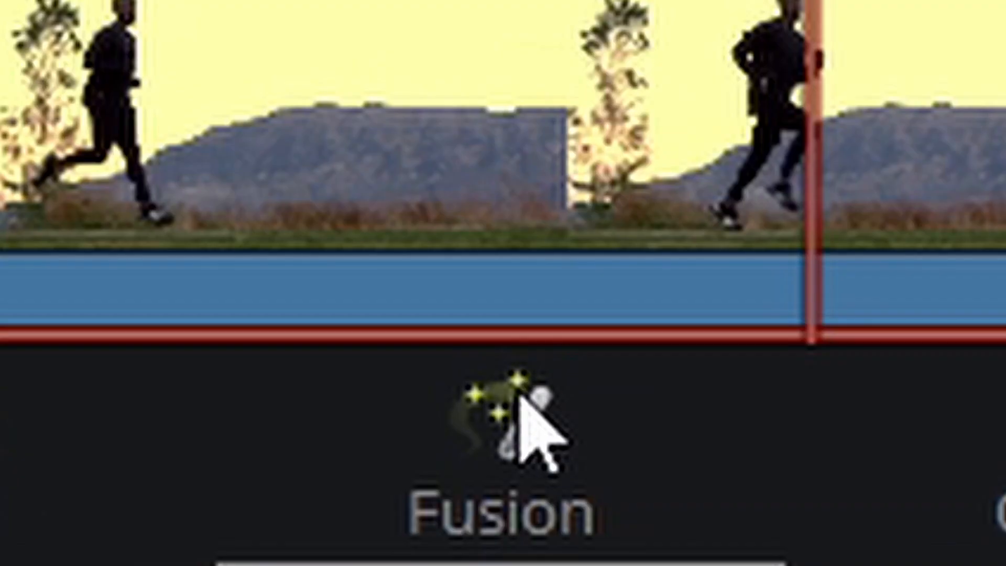
left_click(504, 528)
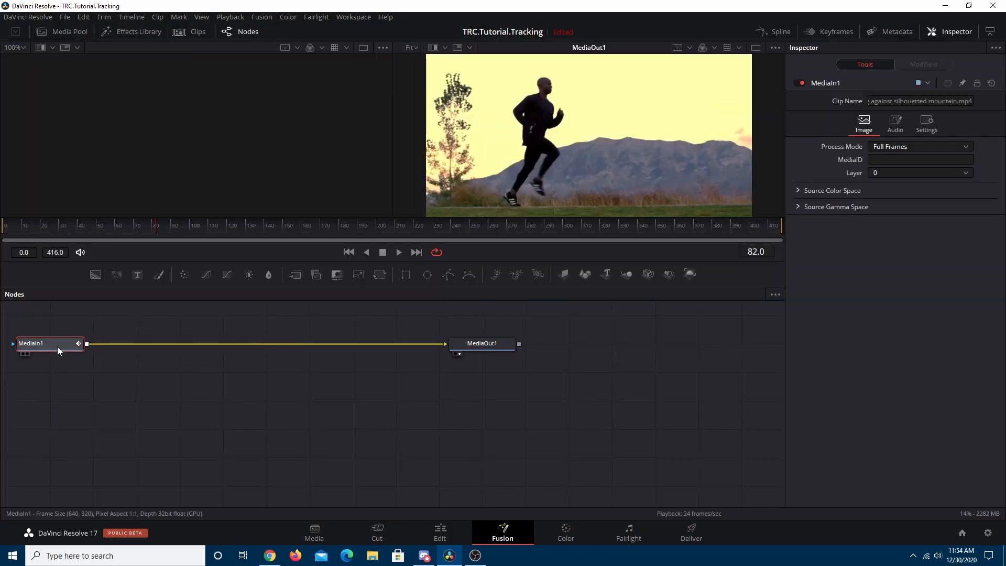
Step: Rearrange the MediaIn1 and MediaOut1 nodes roughly level with each other, leaving a wide gap between them
left_click_drag(58, 350, 105, 350)
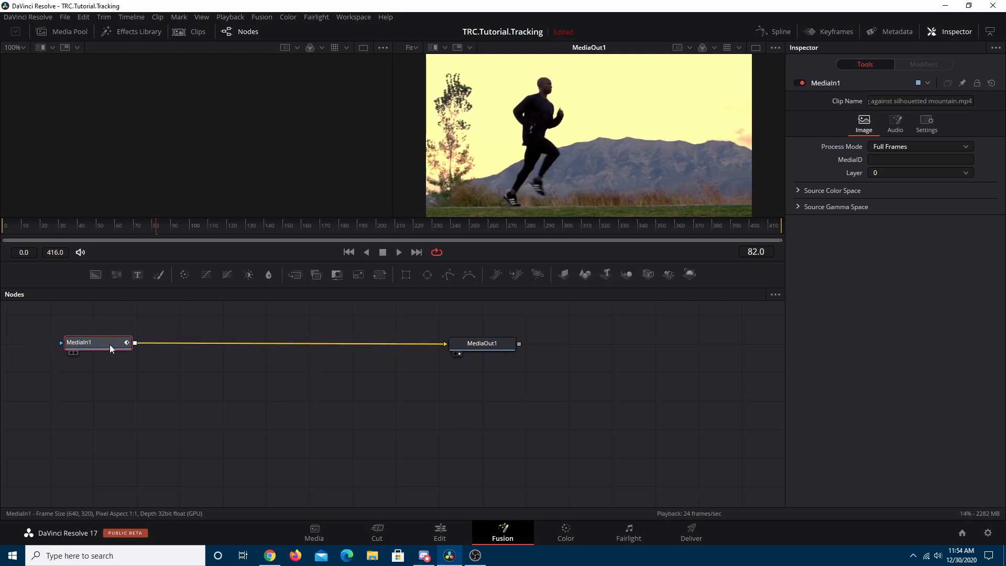
left_click_drag(476, 345, 464, 344)
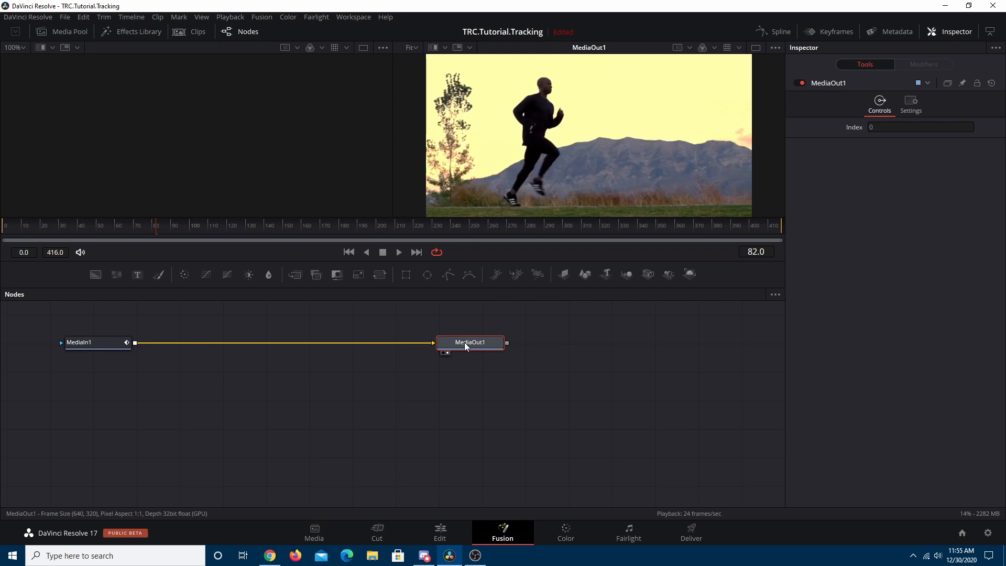
mouse_move(110, 345)
left_mouse_down()
mouse_move(119, 340)
mouse_move(104, 356)
left_mouse_up()
mouse_move(465, 342)
left_mouse_down()
mouse_move(492, 366)
mouse_move(475, 351)
left_mouse_up()
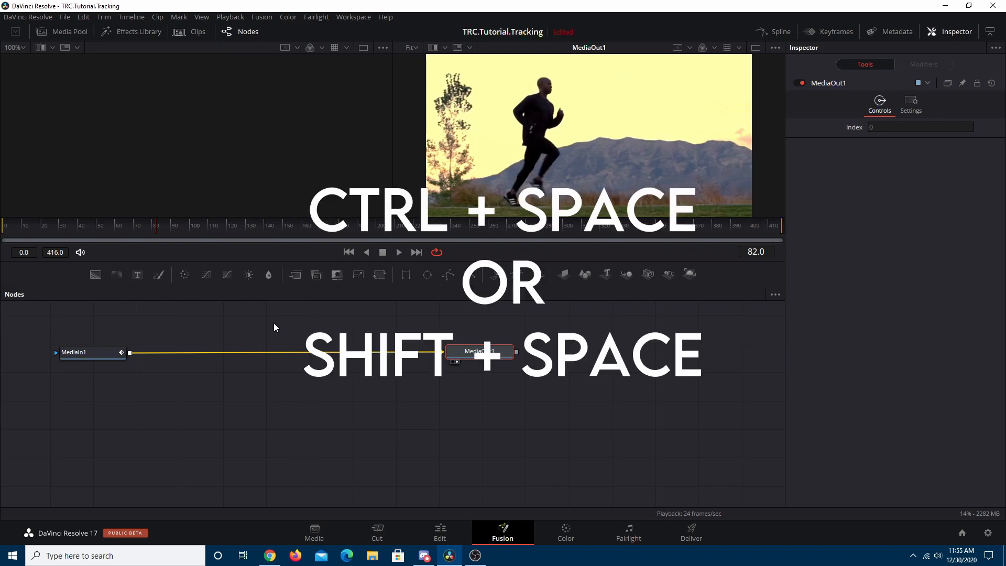
key("shift+space")
type("Planar Tracker")
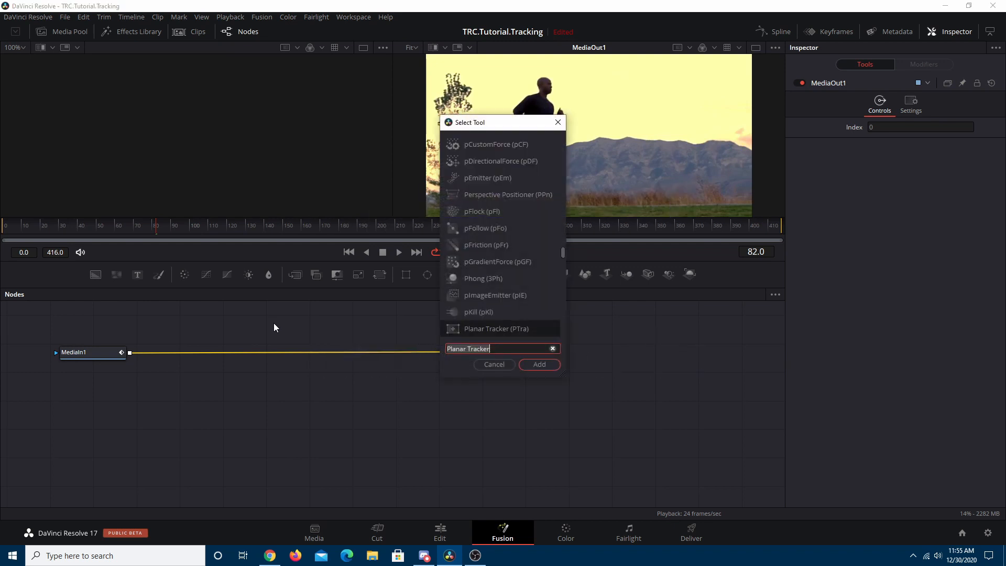
left_click(486, 368)
Step: Add a Tracker node and insert it on the connection between MediaIn1 and MediaOut1
key("shift+space")
type("track")
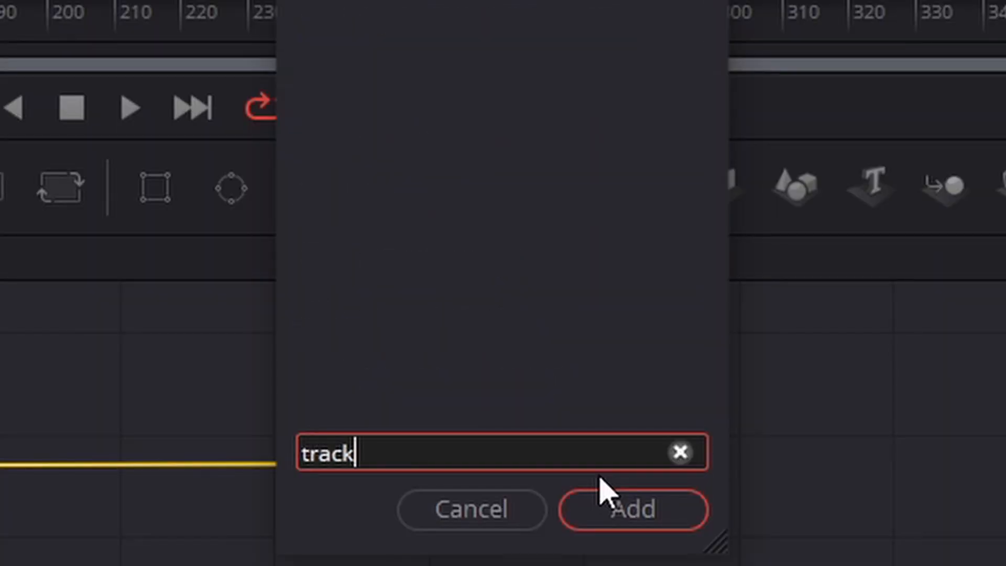
key("Return")
left_click_drag(166, 360, 289, 367)
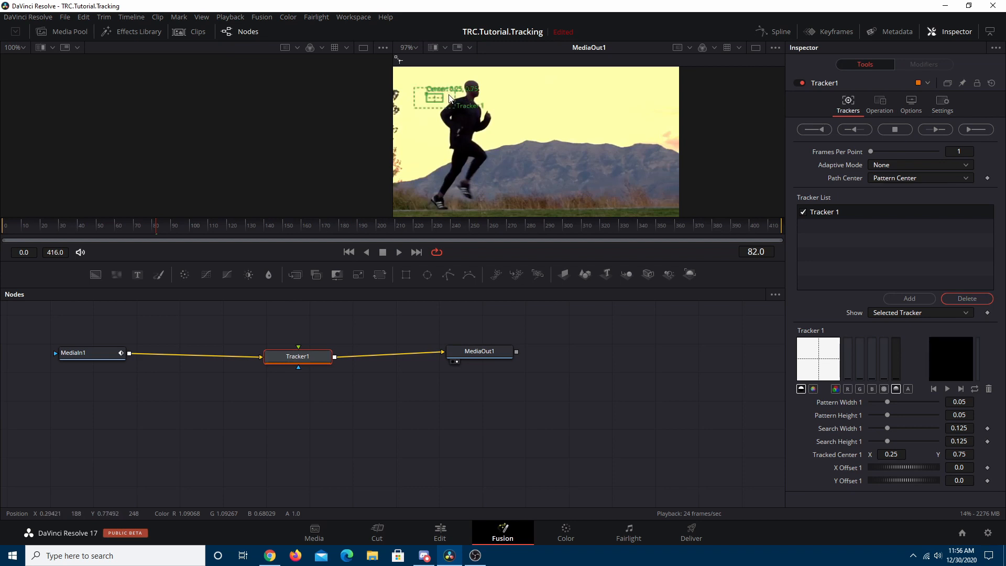
Step: Go to frame 53, where the runner is in view, and position the tracker on his head
left_click_drag(425, 89, 469, 83)
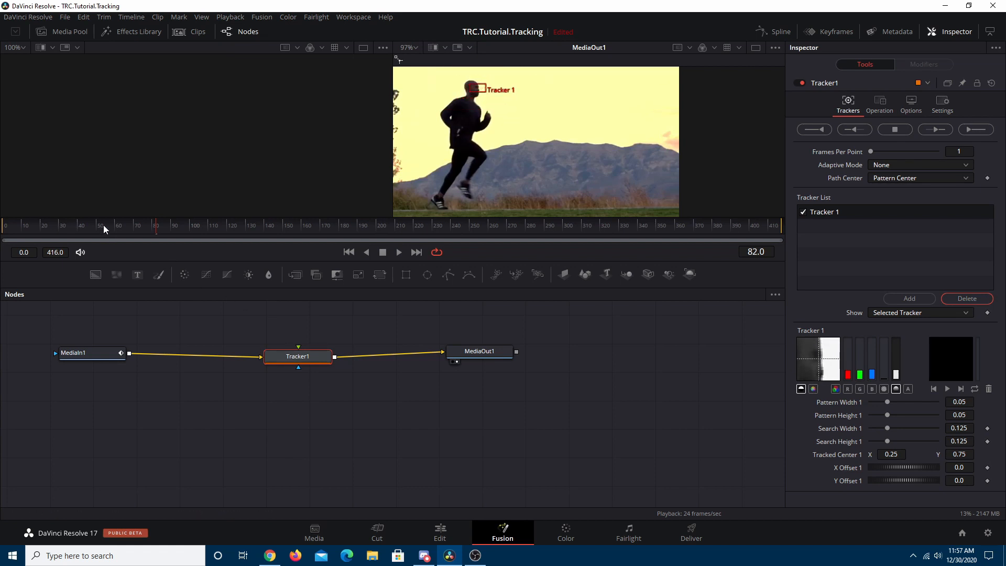
left_click_drag(103, 226, 181, 230)
left_click_drag(350, 237, 103, 234)
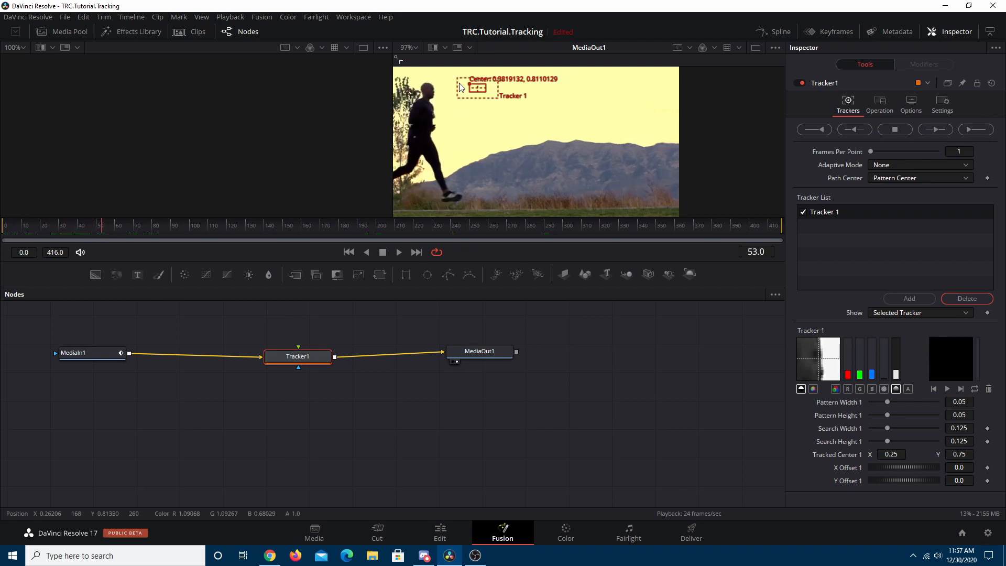
left_click_drag(473, 88, 418, 81)
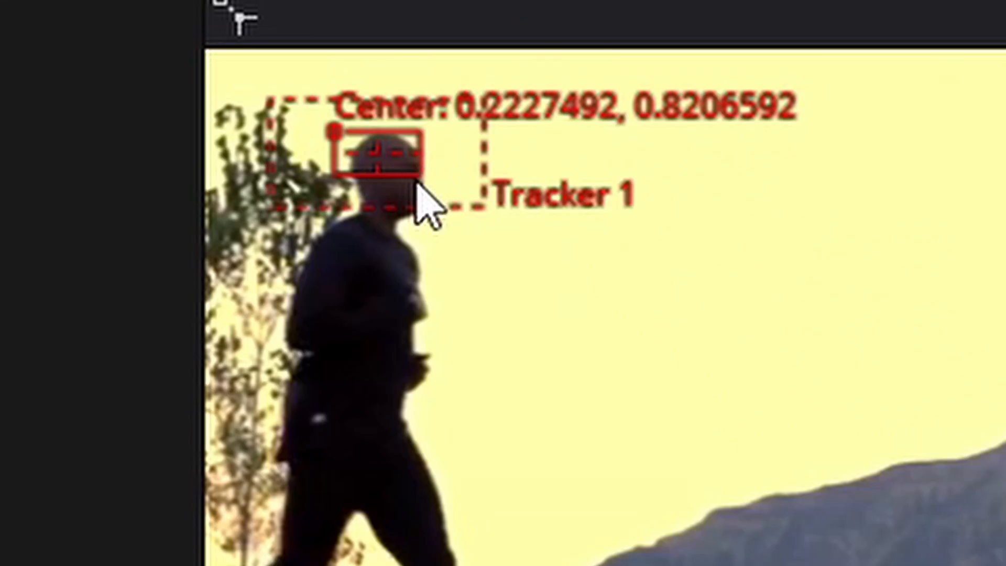
Step: Fit the tracker's pattern box around the runner's head, about 0.046 by 0.079, with a search area about 0.172 by 0.108
left_click_drag(417, 182, 420, 193)
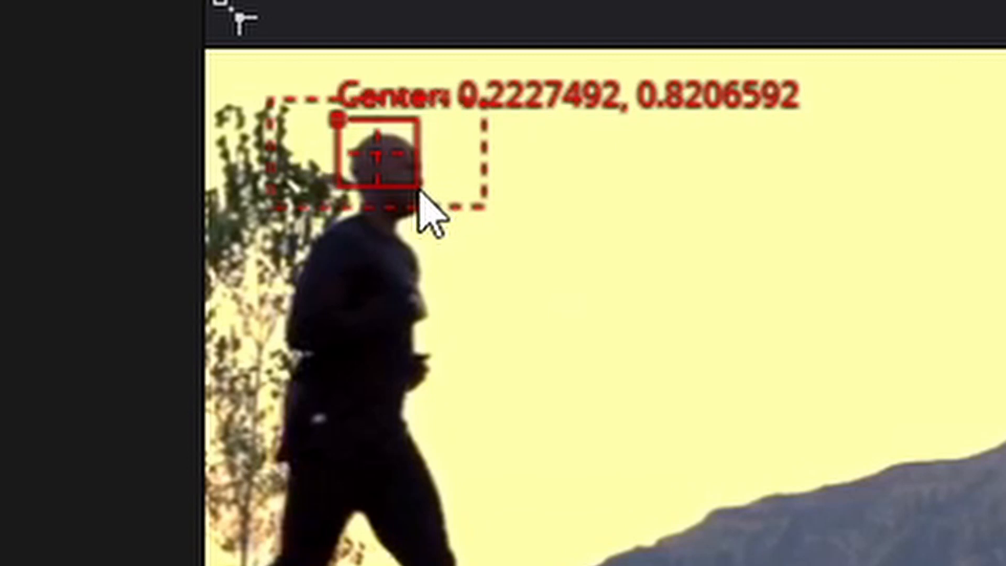
left_click_drag(341, 130, 348, 145)
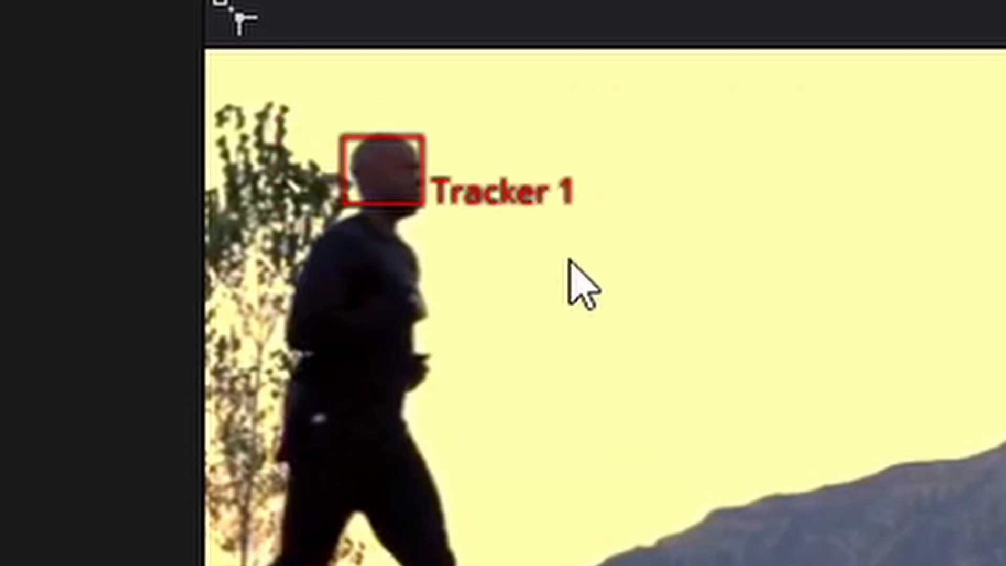
left_click_drag(490, 225, 532, 217)
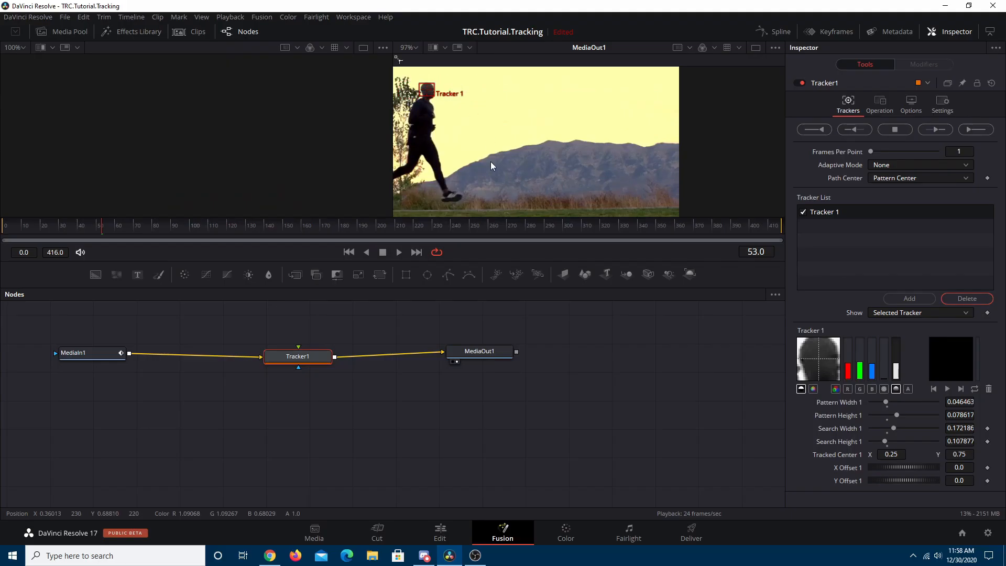
Step: Track the runner's head forward through the whole clip and review the tracked motion path up to frame 390
left_click(981, 135)
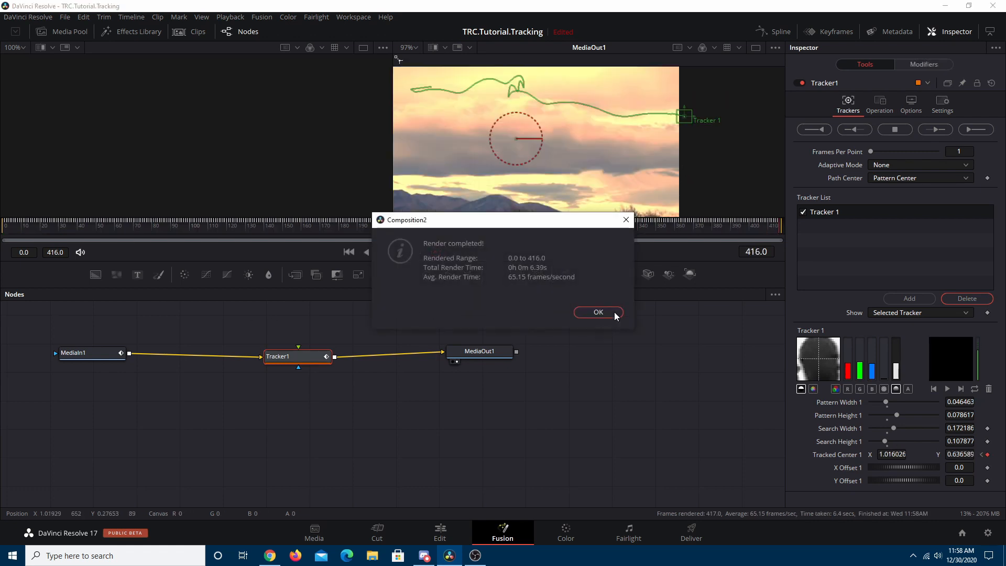
left_click(598, 312)
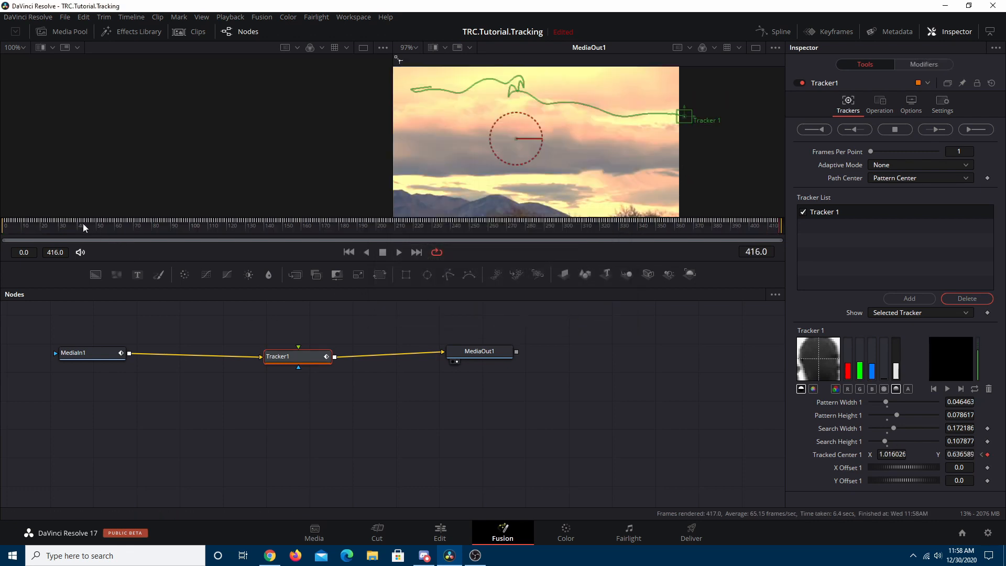
key("space")
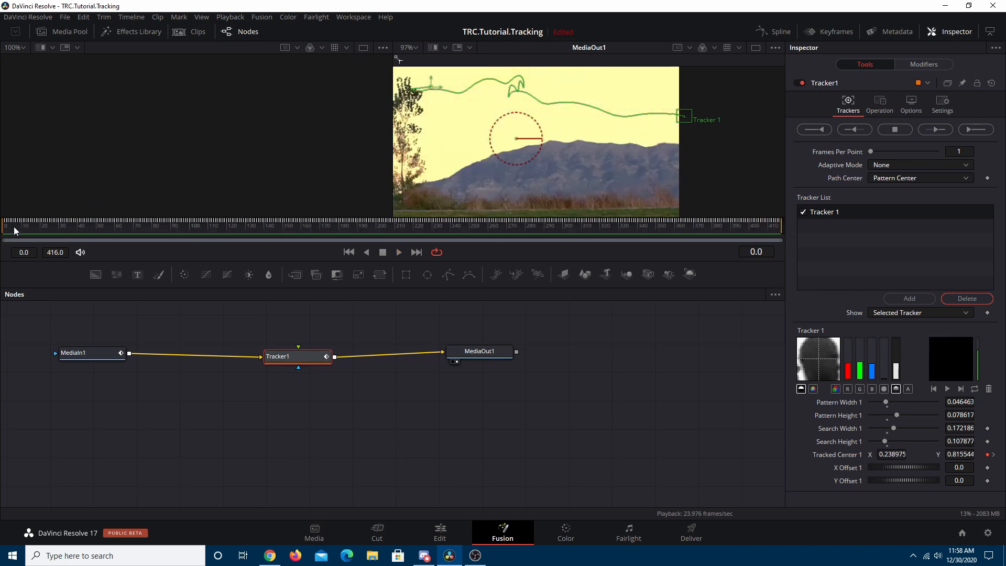
left_click_drag(9, 229, 730, 246)
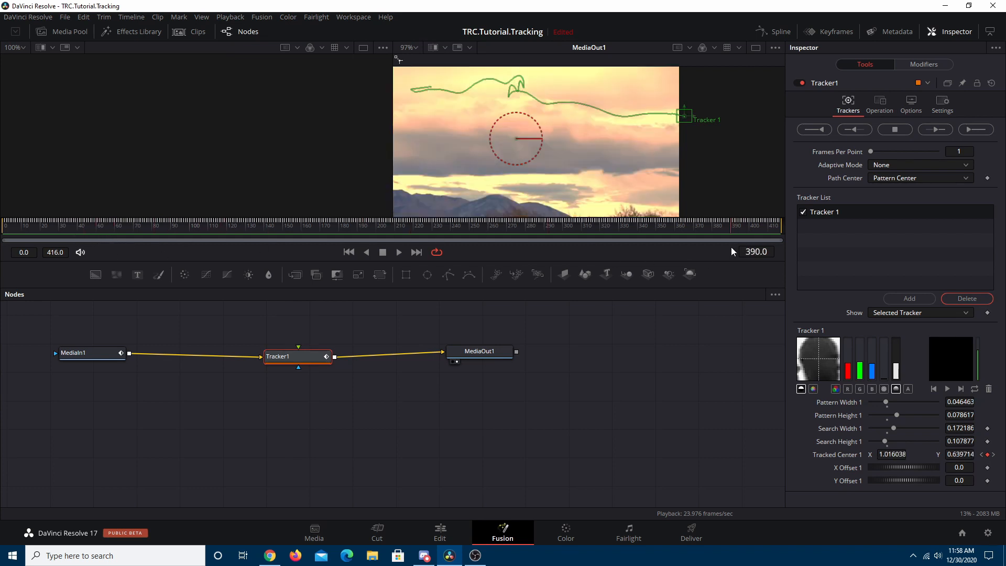
Step: Move Tracker1 closer to MediaIn1 and add an unconnected Transform (Xf) node below it
left_click_drag(290, 358, 223, 354)
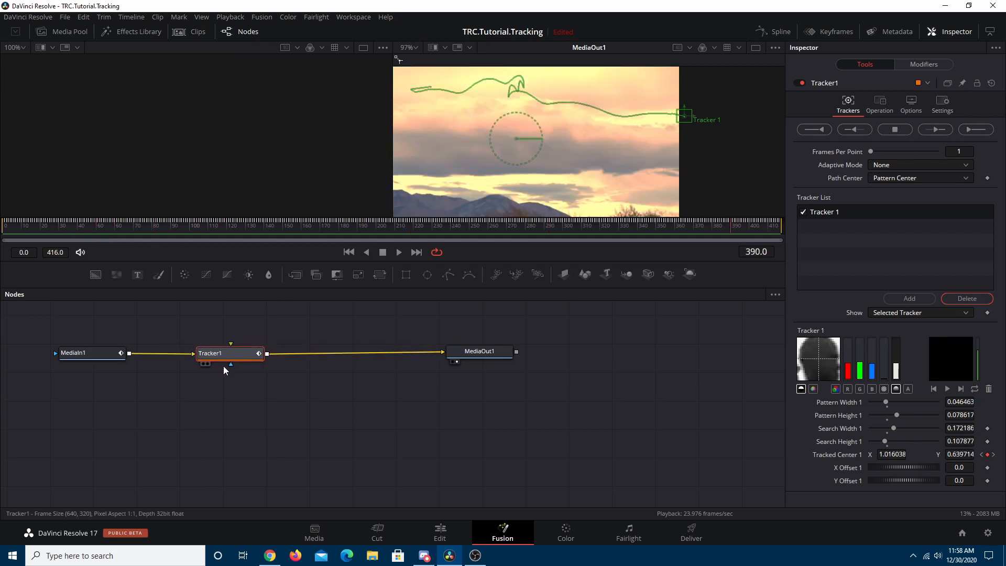
left_click(241, 449)
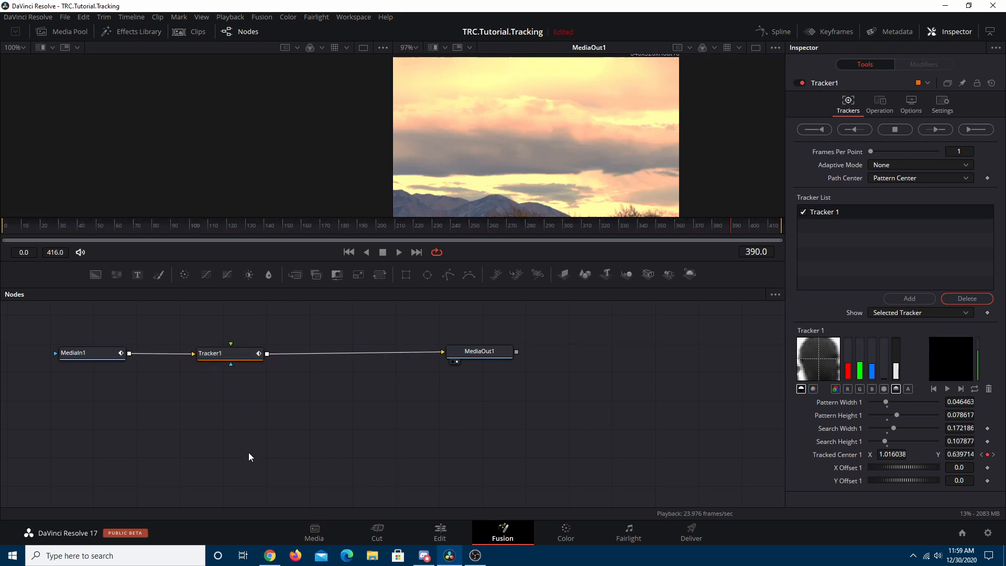
key("shift+space")
type("Tracker")
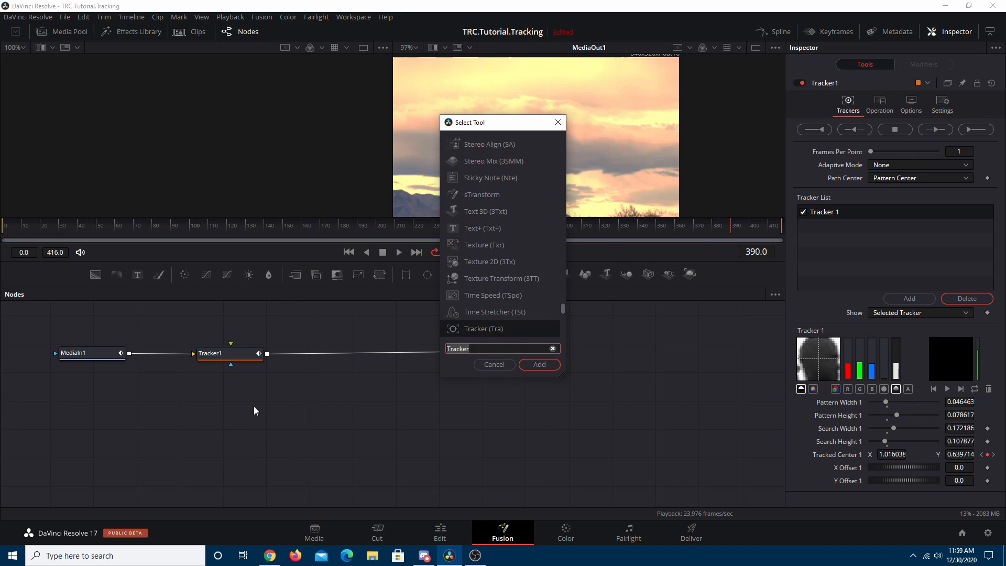
type("tran")
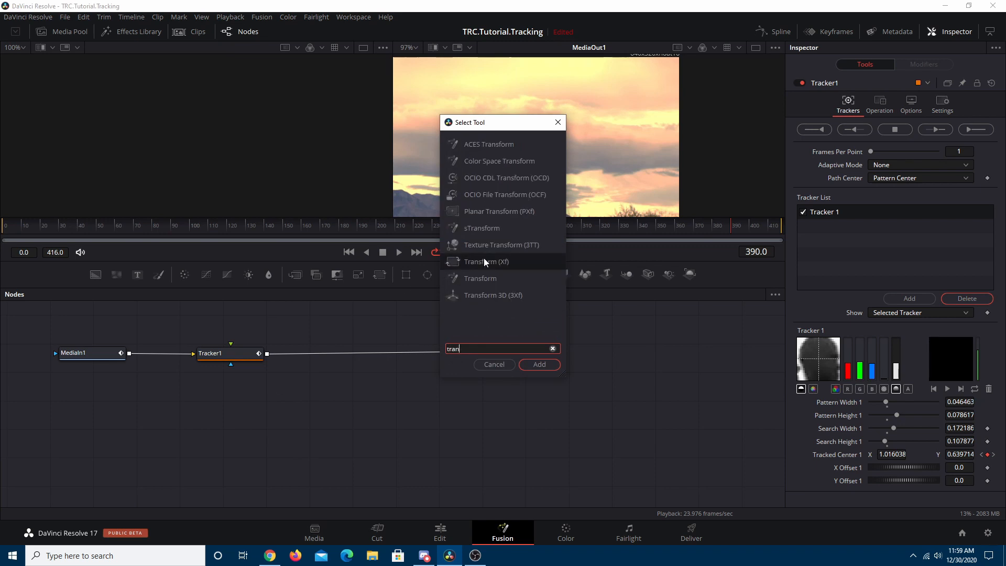
type("sform")
left_click(539, 364)
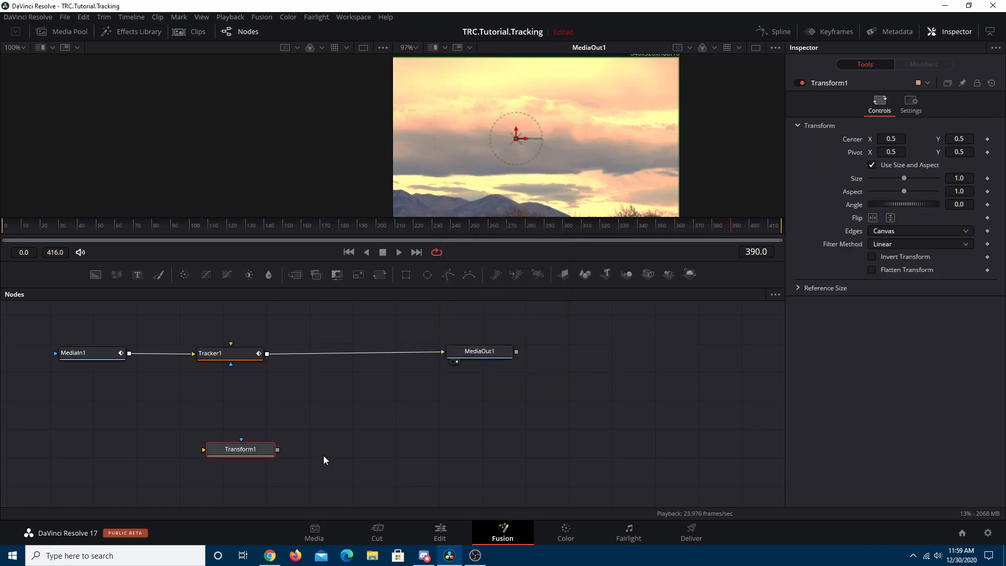
Step: Connect the Transform node between Tracker1 and MediaOut1
left_click_drag(236, 447, 326, 360)
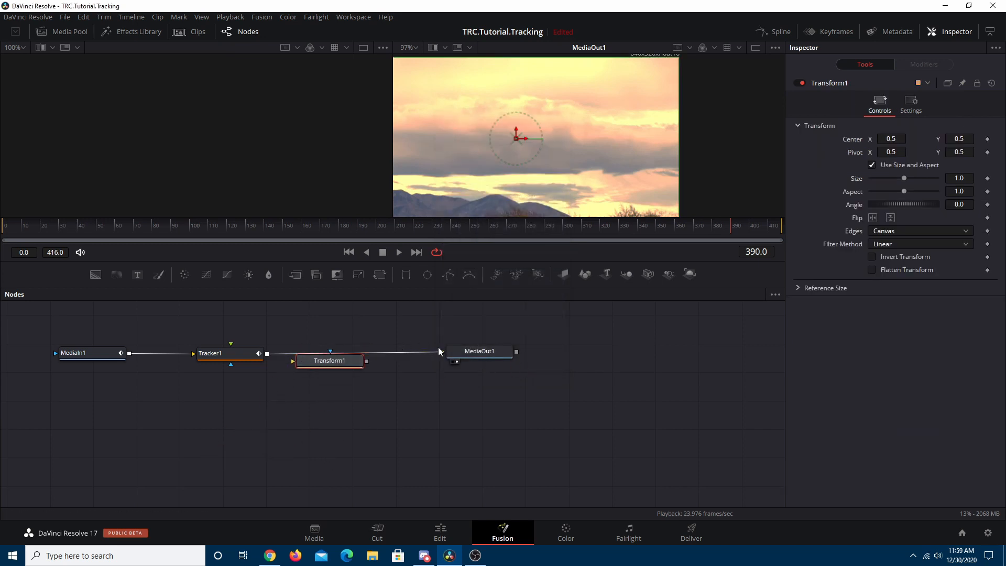
left_click_drag(397, 362, 292, 360)
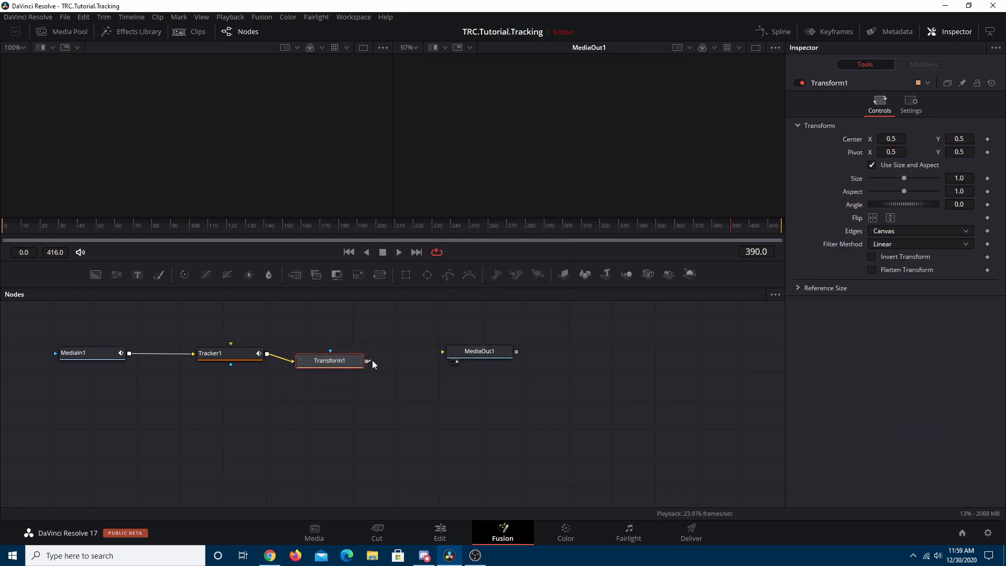
left_click_drag(366, 361, 443, 352)
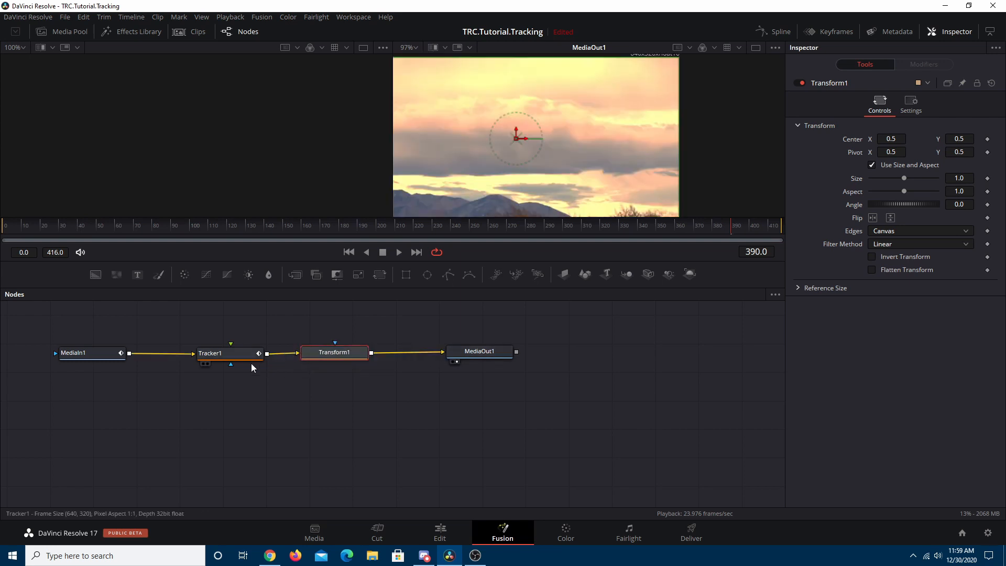
Step: Set the operation of Tracker1 to Match Move
left_click(247, 358)
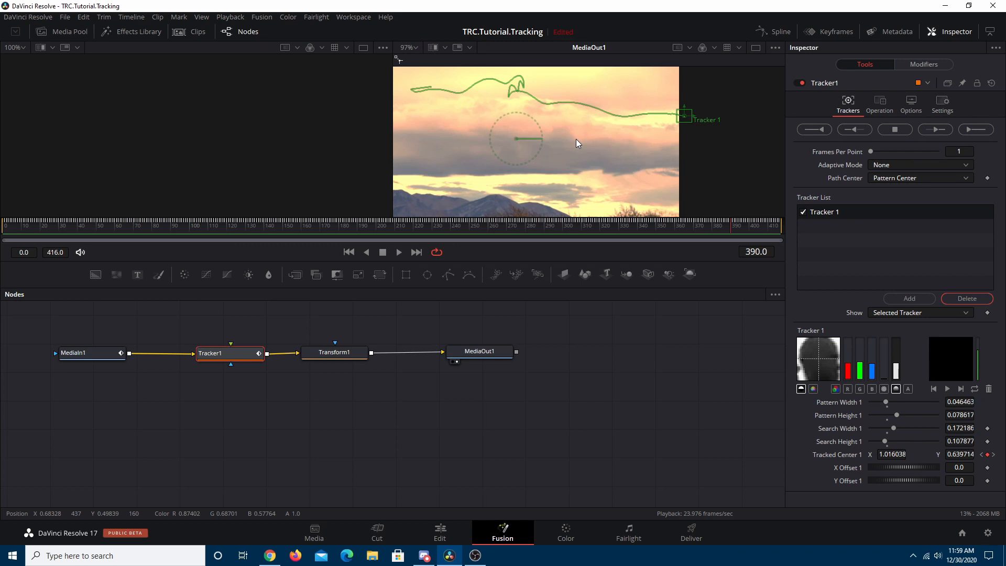
left_click(872, 107)
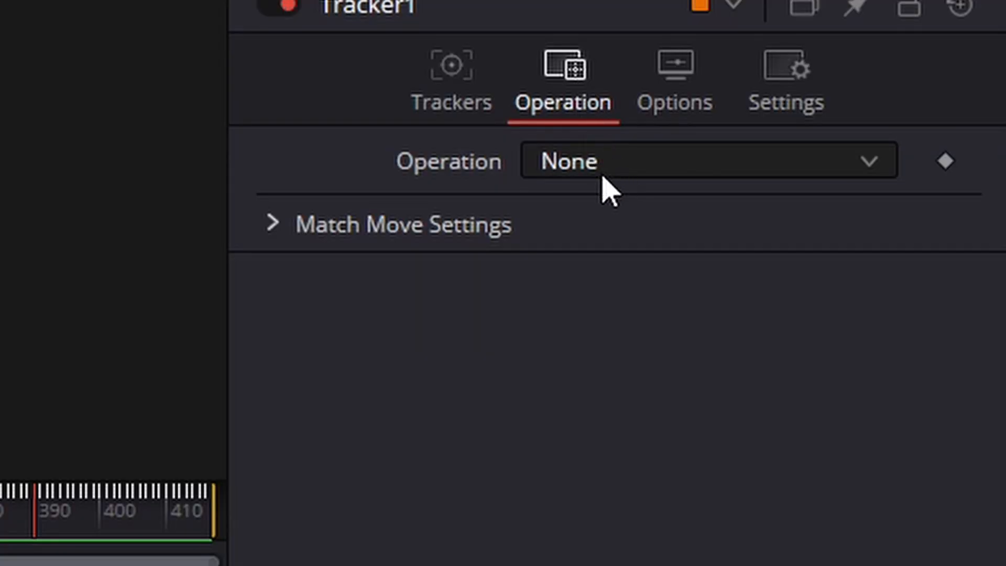
left_click(889, 130)
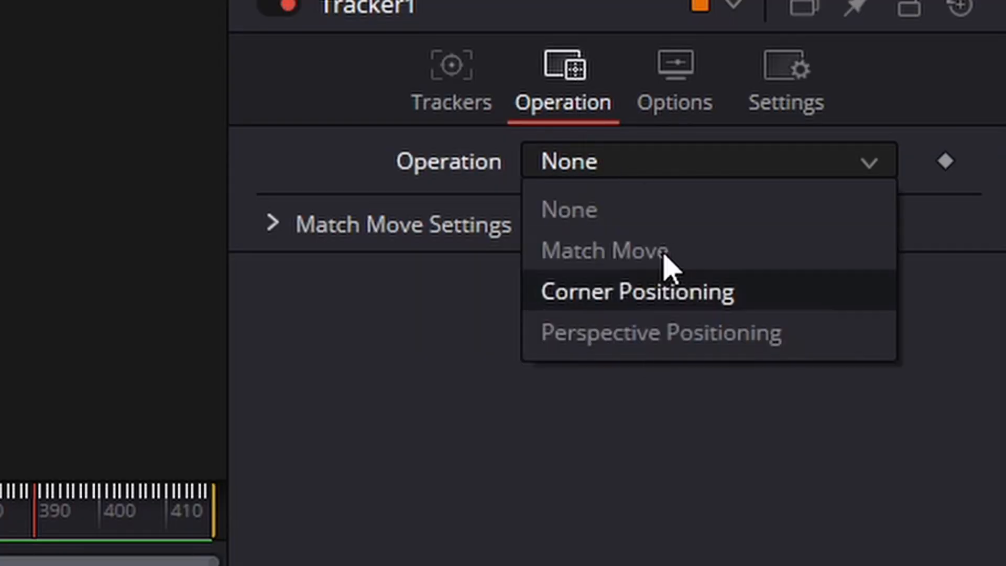
left_click(721, 261)
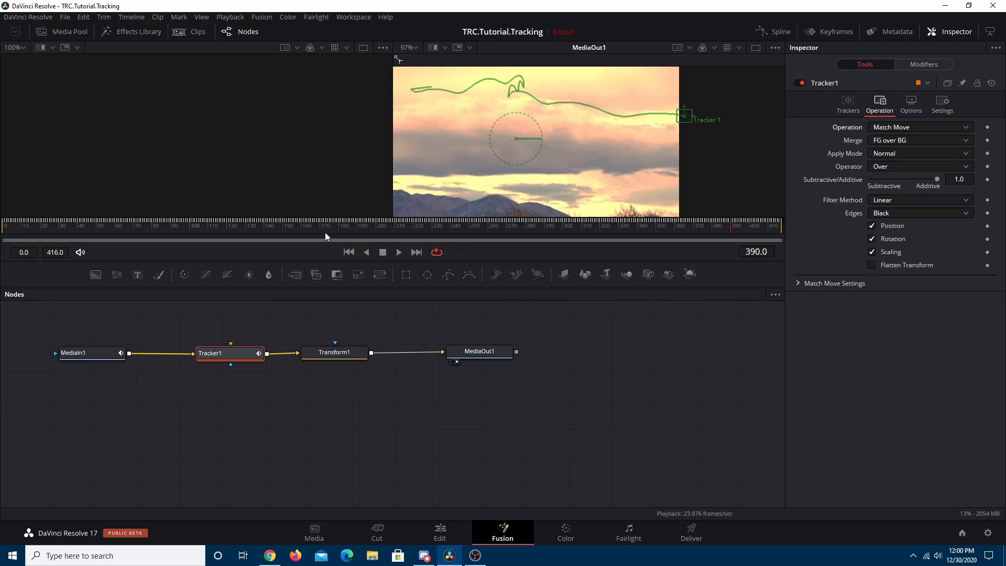
Step: At frame 61, add a Text node connected to Tracker1's foreground input and enter the text "hi :)"
left_click_drag(171, 245, 120, 241)
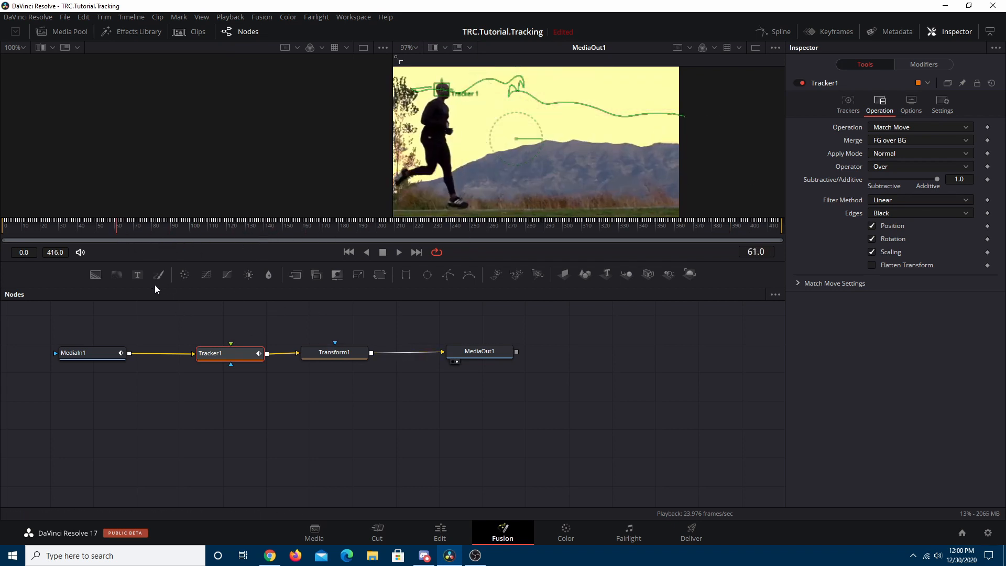
left_click_drag(136, 281, 230, 362)
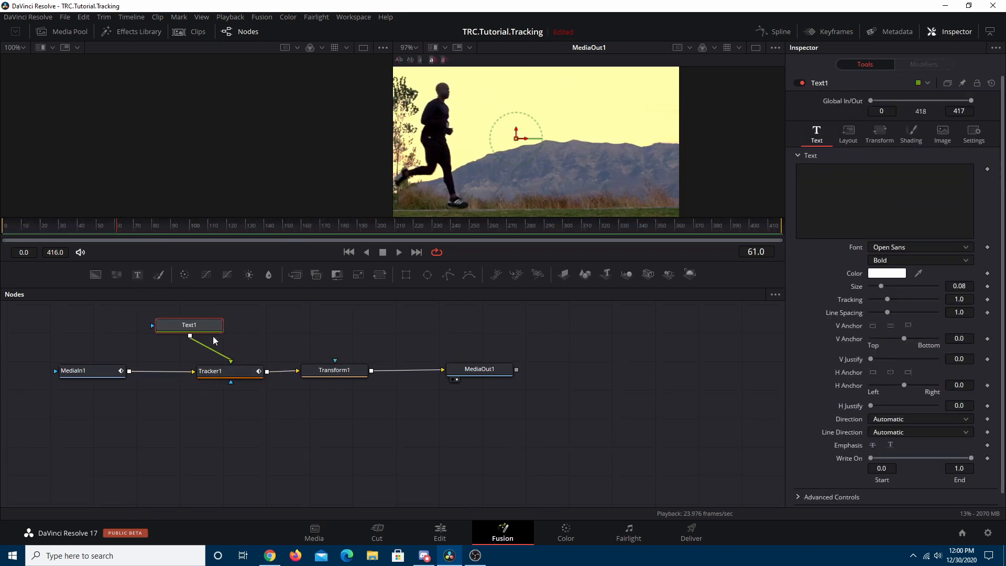
left_click(844, 208)
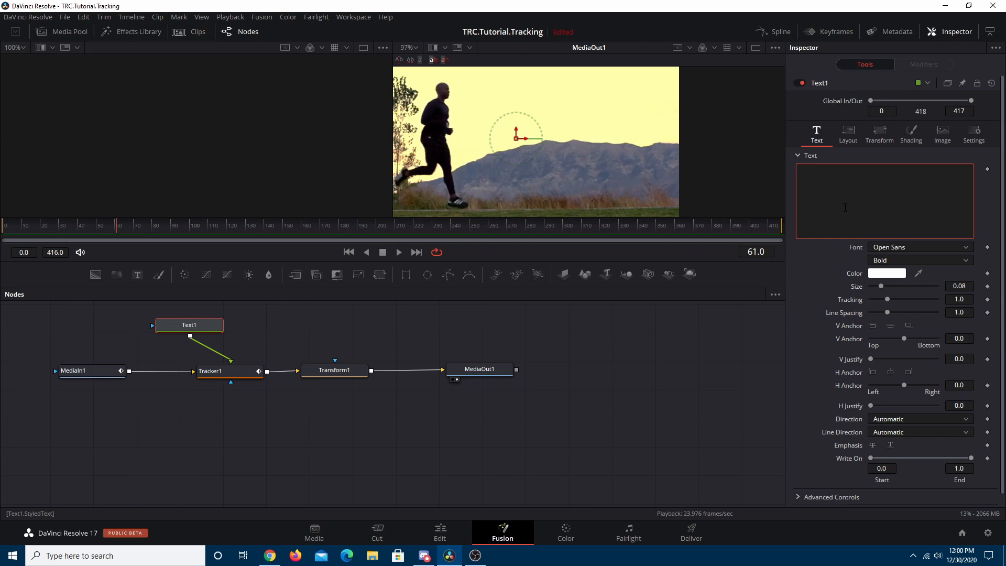
type("hi :)")
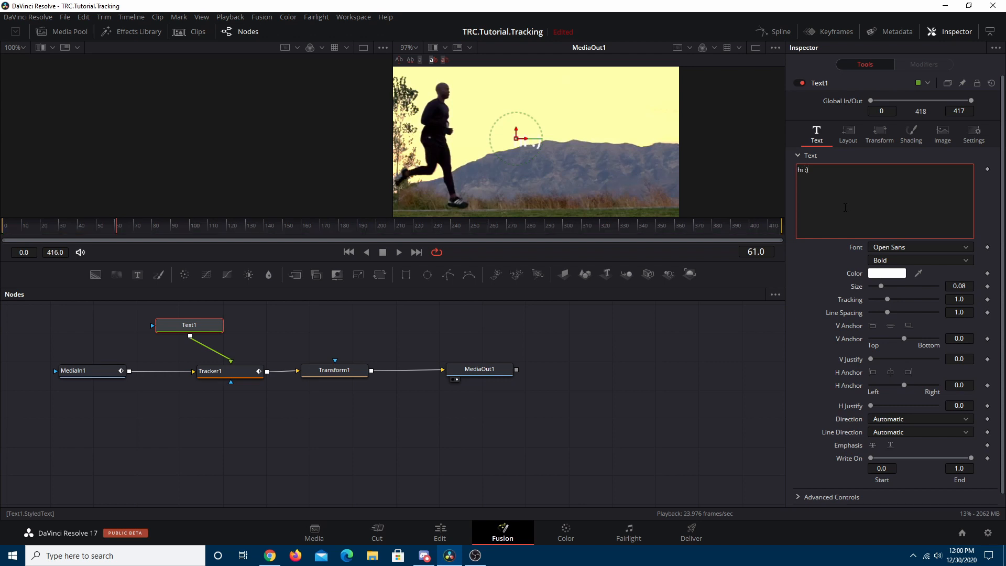
Step: Move the text just in front of the runner's head and set its color to #ff6060
left_click_drag(514, 141, 473, 111)
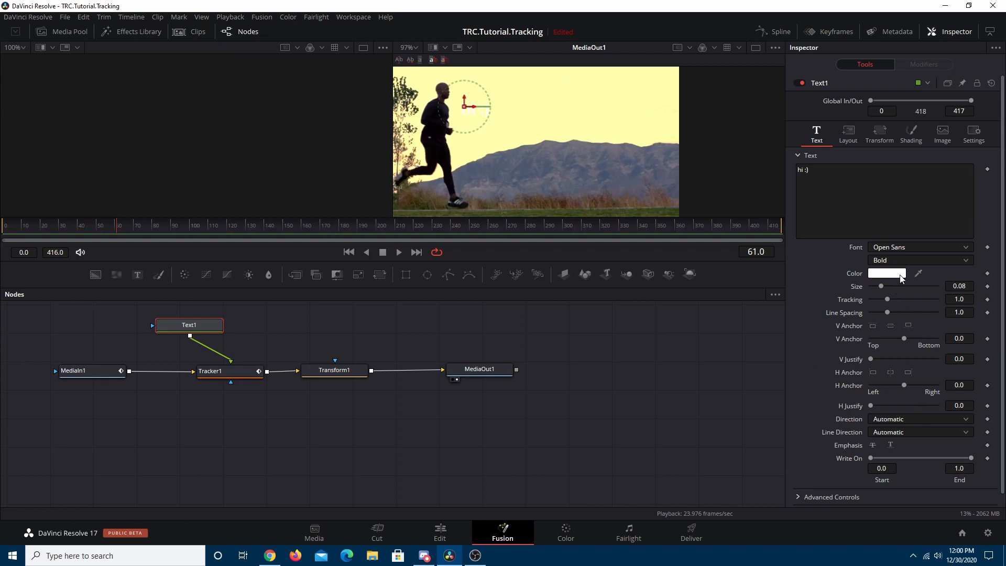
left_click(899, 277)
left_click_drag(555, 212, 600, 217)
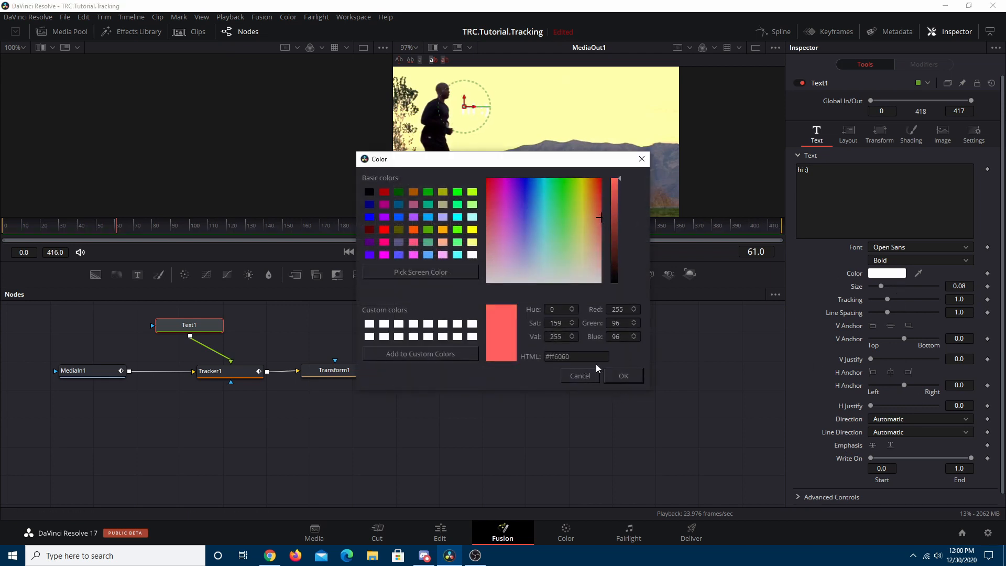
left_click(615, 376)
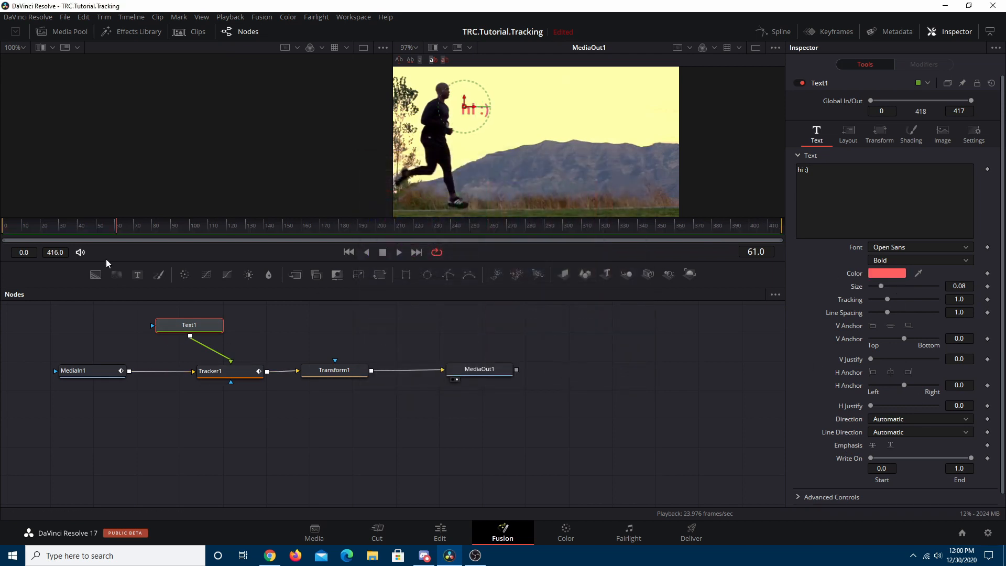
Step: Play the clip to check how the text follows the runner's head
left_click(92, 226)
key("space")
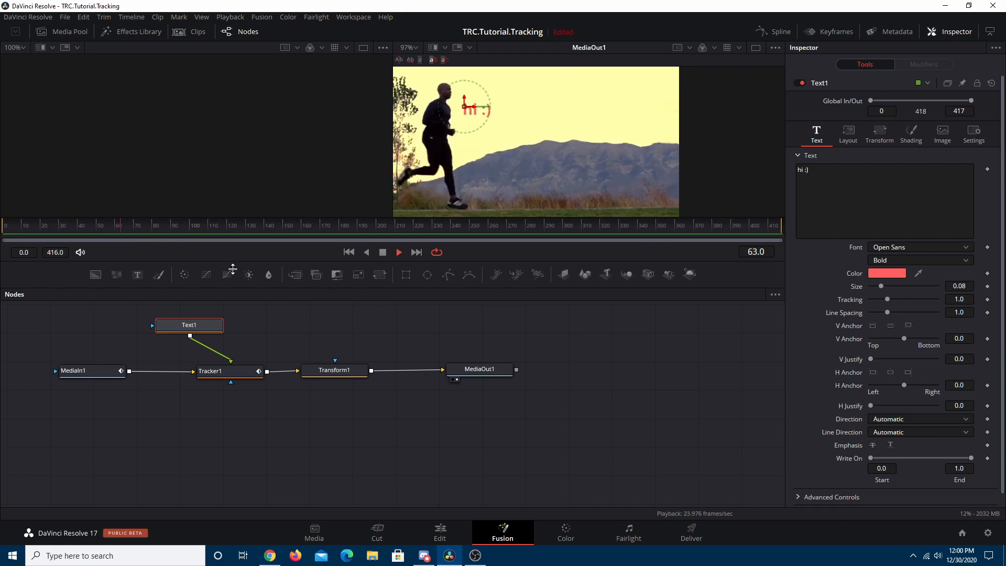
left_click(616, 374)
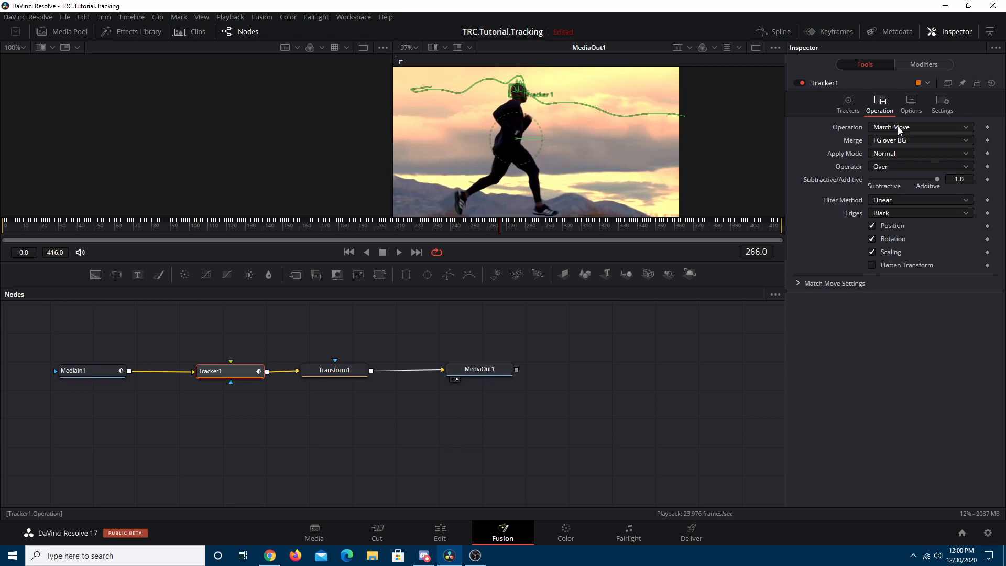
Step: Set the merge of Tracker1 to BG only and play the clip to review the runner's stabilised head
left_click(893, 140)
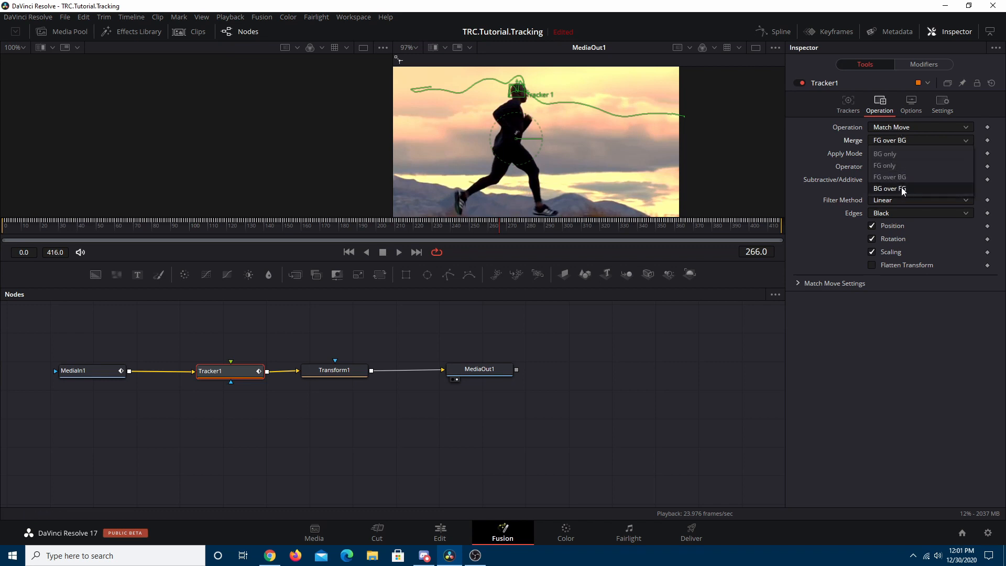
left_click(909, 153)
key("space")
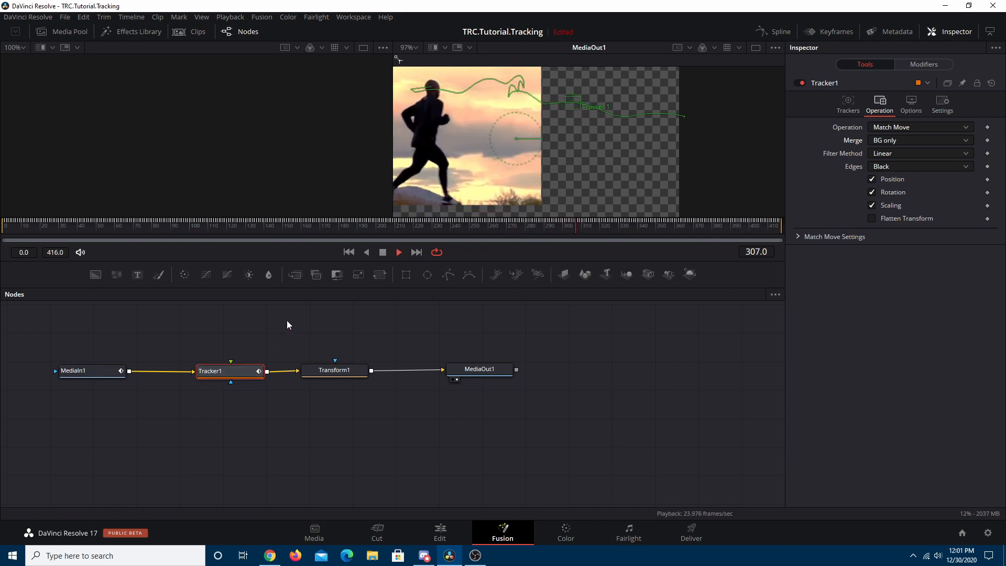
key("space")
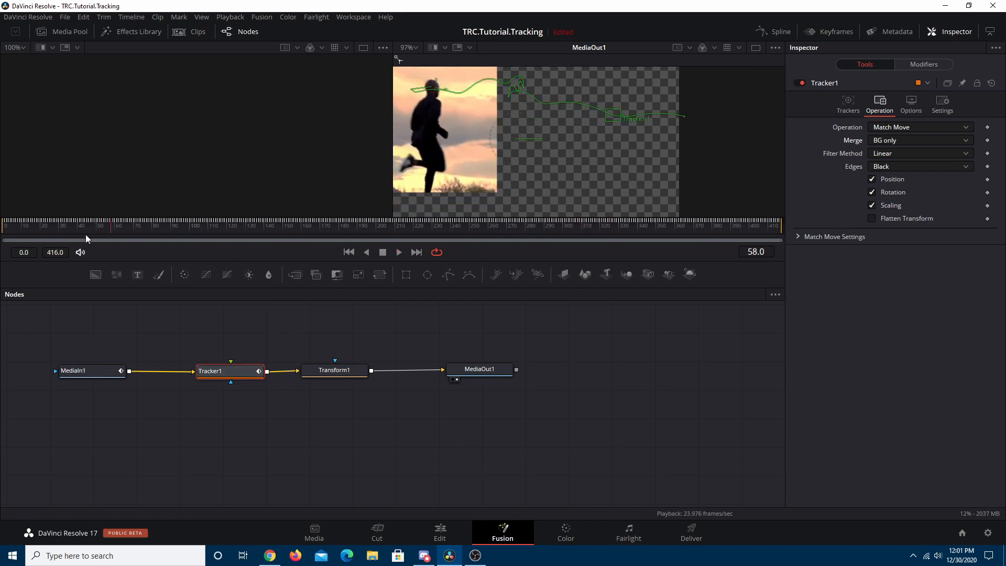
key("space")
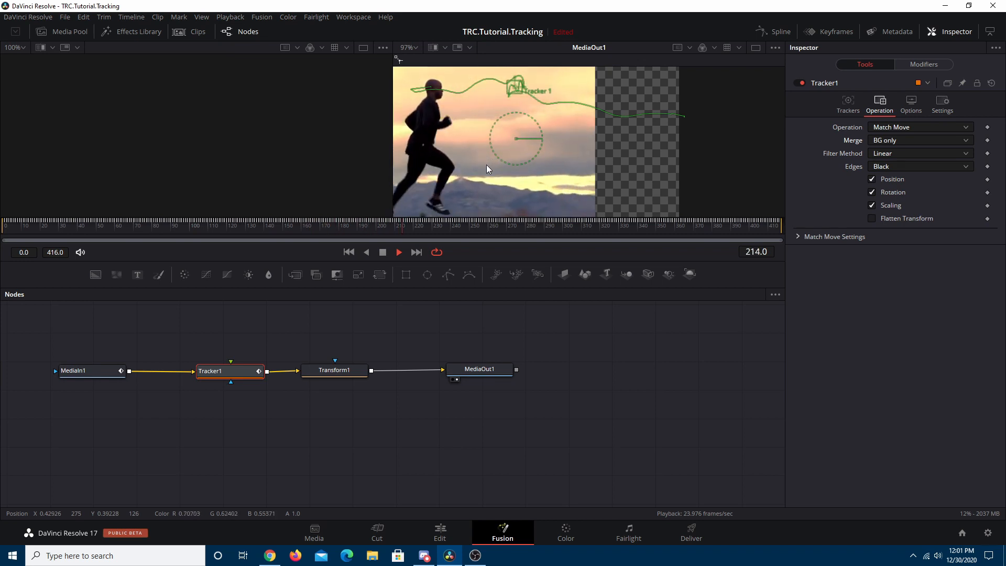
key("space")
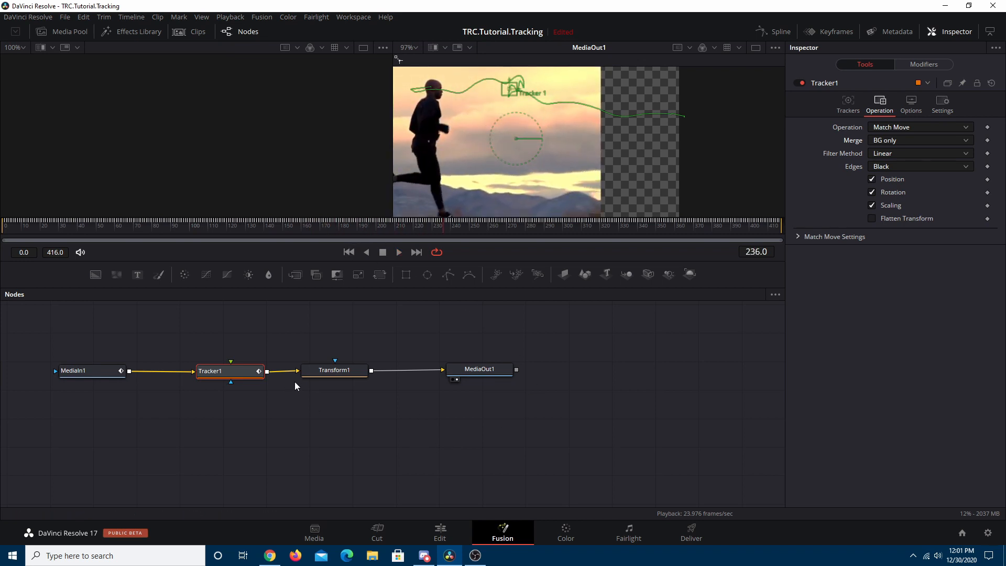
Step: Enlarge the stabilised footage by setting the size of Transform1 to 2.08
left_click(334, 369)
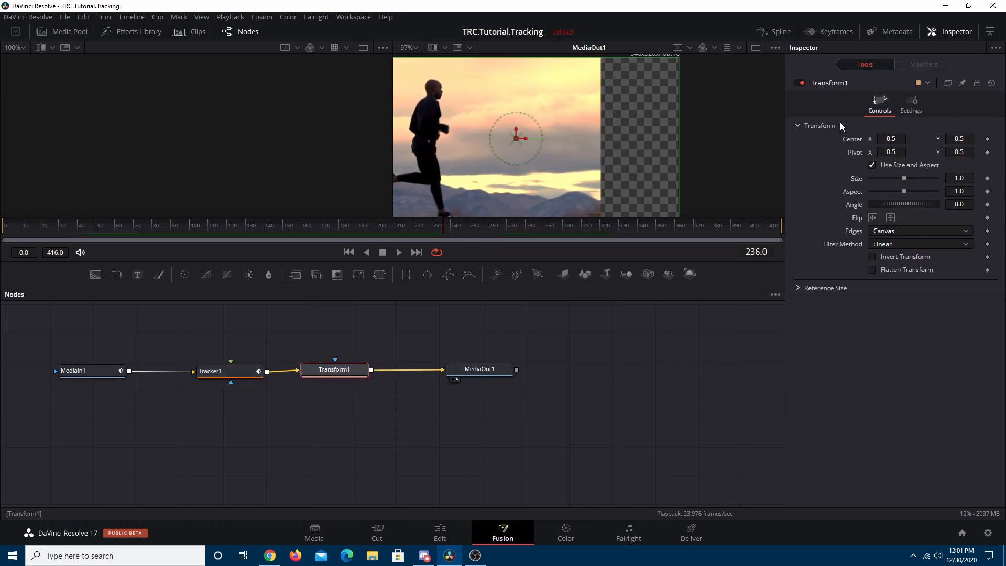
left_click_drag(344, 373, 349, 373)
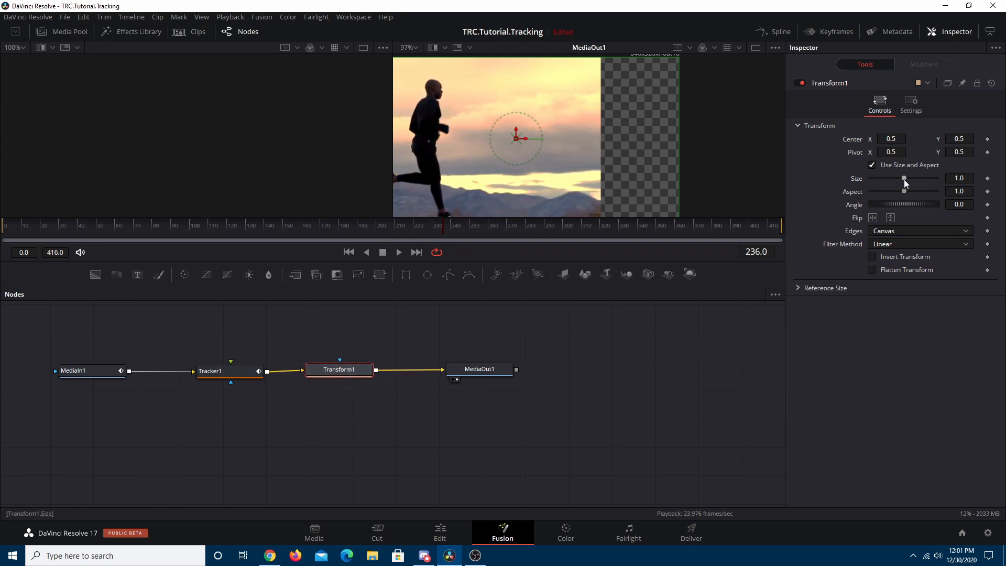
left_click_drag(903, 179, 914, 177)
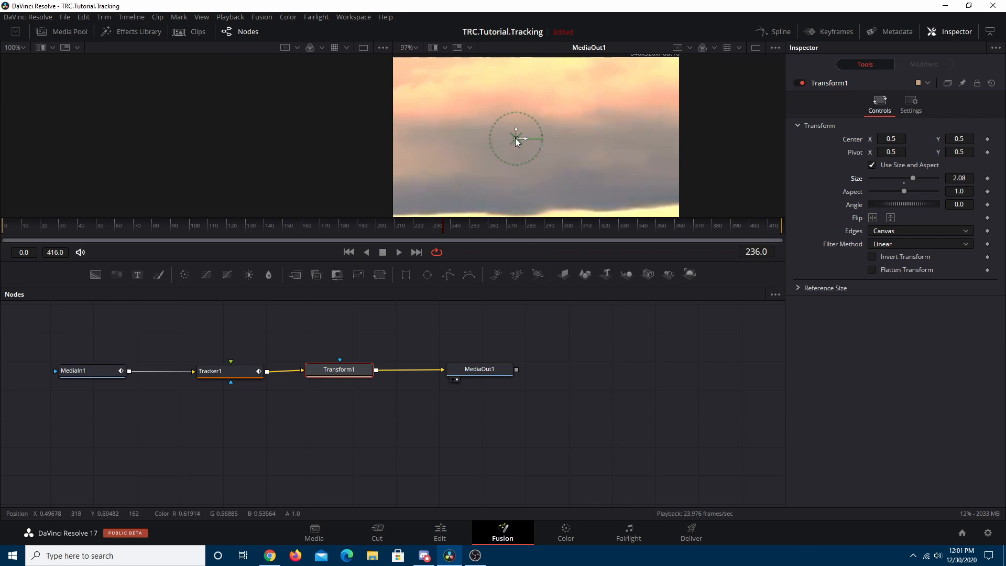
Step: Move the center of Transform1 to about X 1.03, Y 0.06 to frame the runner's head and torso
scroll(583, 133, "down", 2)
scroll(505, 103, "up", 1)
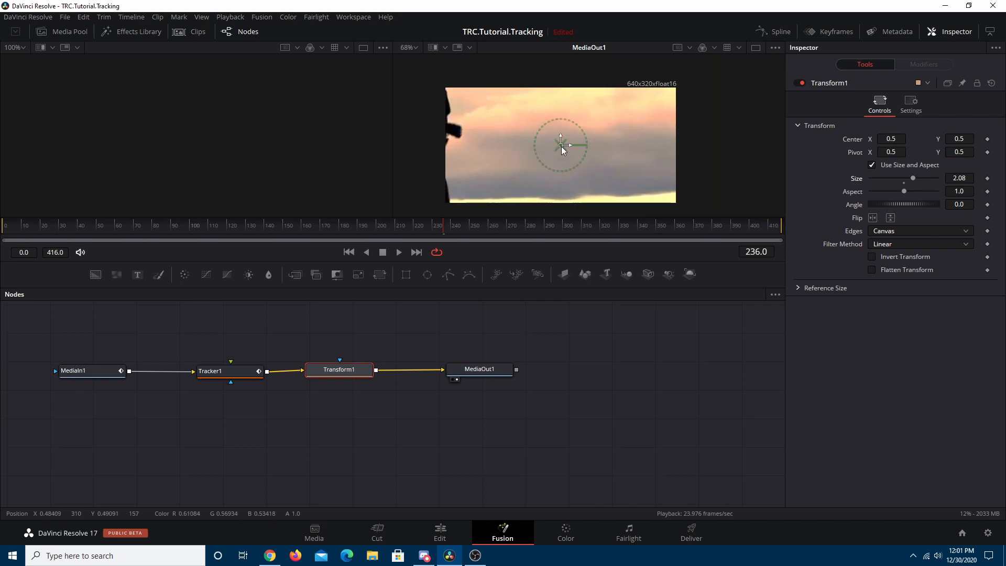
scroll(489, 138, "down", 1)
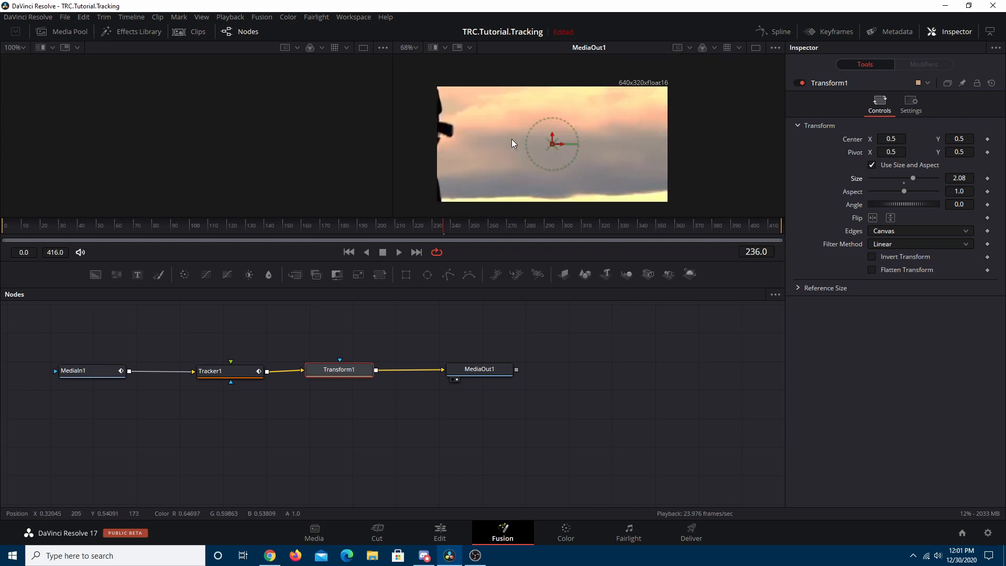
scroll(511, 138, "up", 1)
scroll(514, 139, "down", 1)
scroll(514, 138, "up", 2)
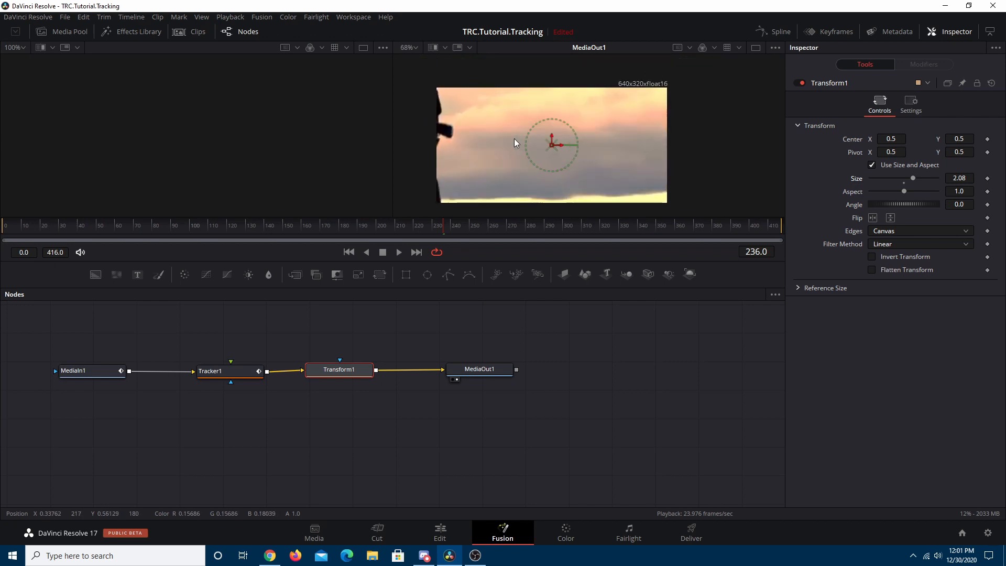
scroll(513, 138, "down", 5)
scroll(513, 138, "up", 3)
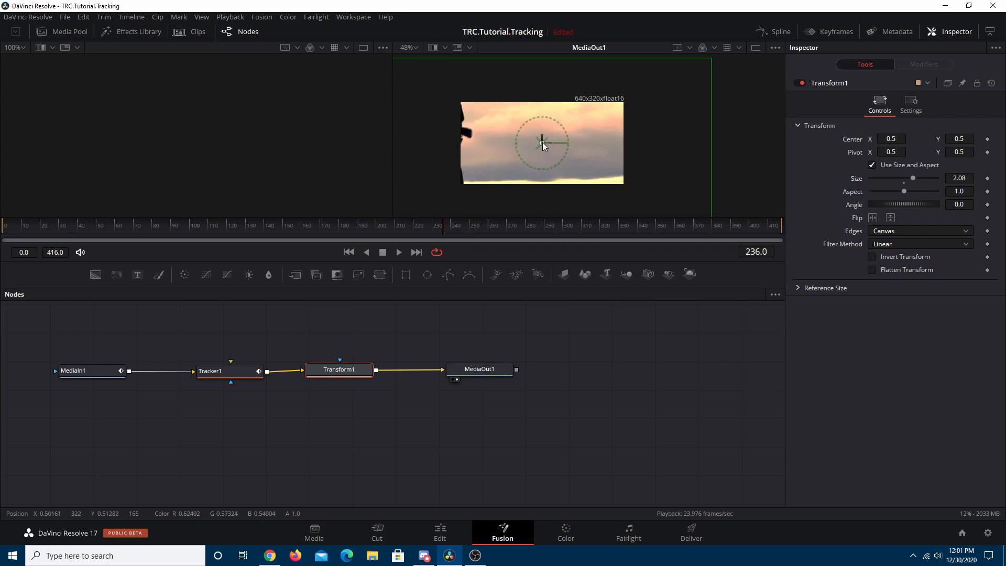
left_click_drag(543, 145, 628, 179)
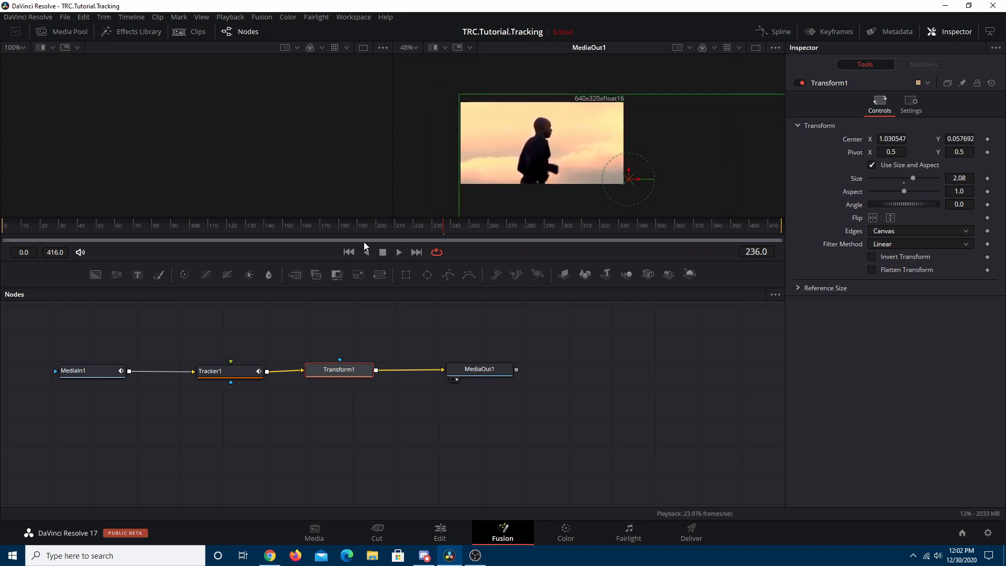
Step: Play the zoomed shot from frame 0 to check the runner's framing through the clip
left_click_drag(131, 232, 1, 254)
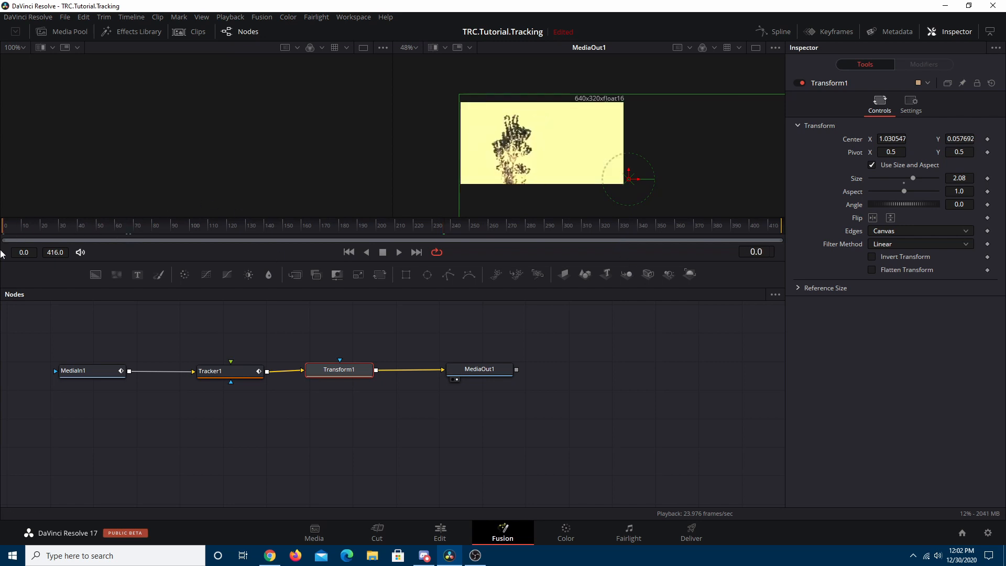
key("space")
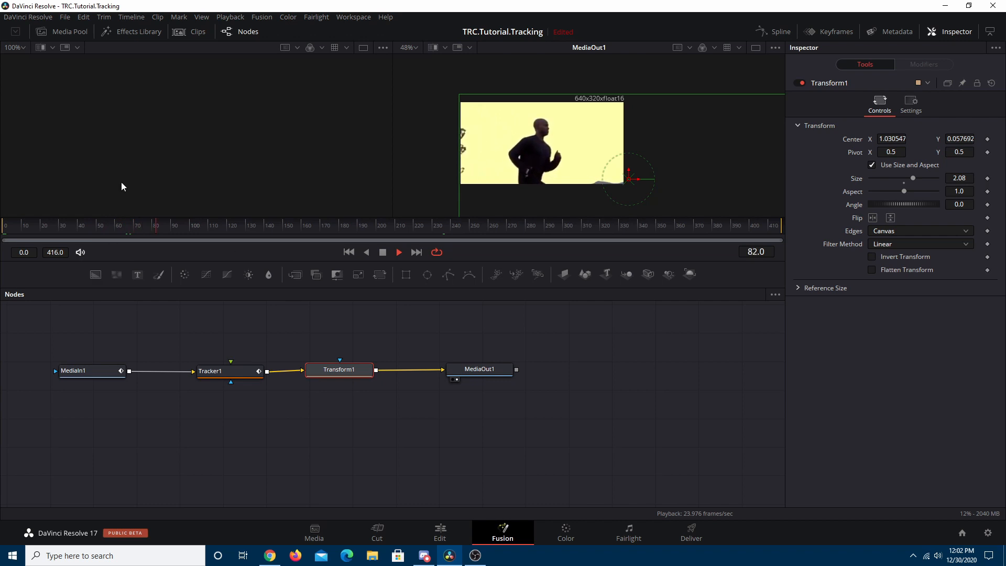
left_click(32, 224)
mouse_move(14, 230)
left_mouse_down()
mouse_move(87, 229)
mouse_move(4, 230)
left_mouse_up()
key("space")
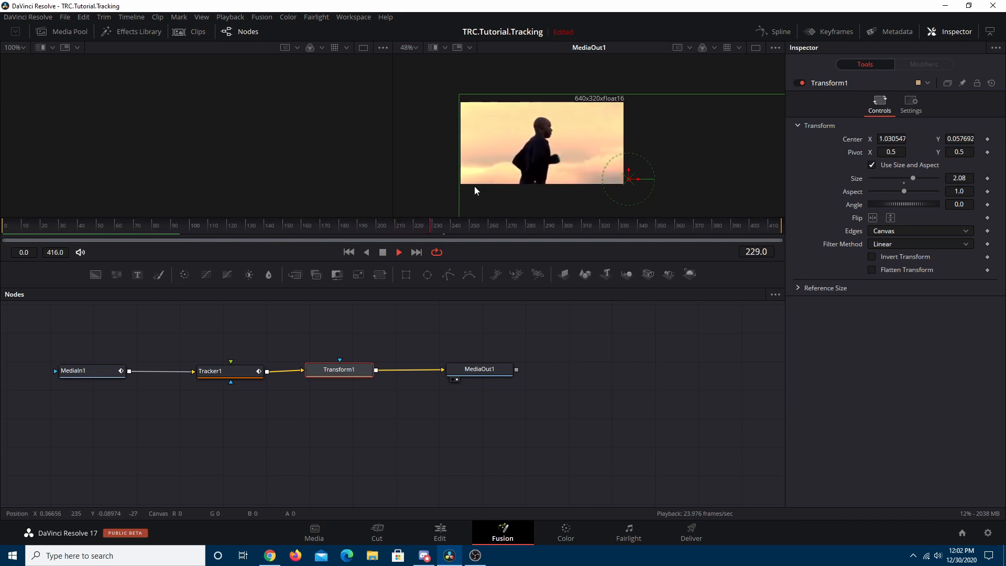
key("space")
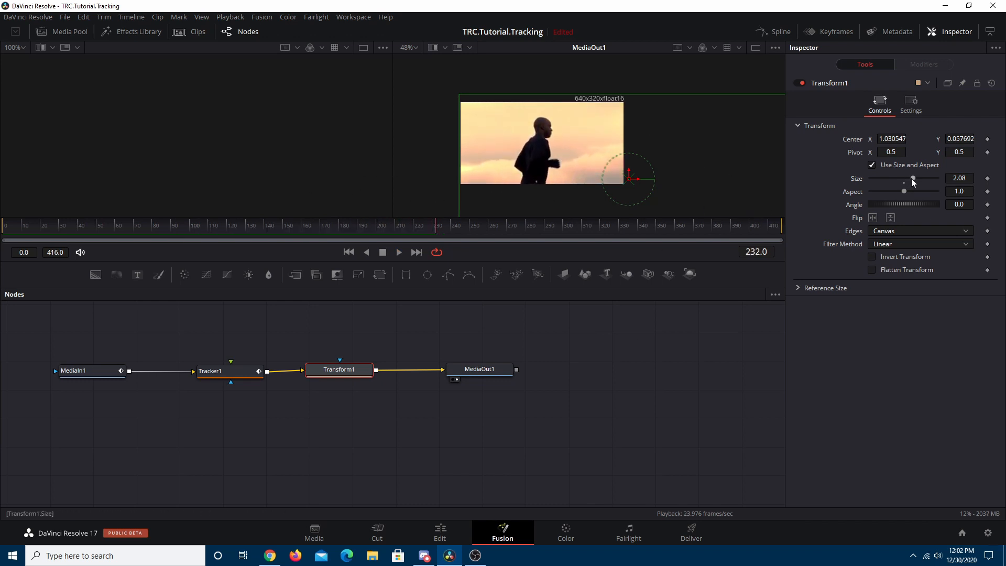
Step: Set Transform1's size to 2.78 and its center to about X 1.23, Y -0.12, and play back the new framing
left_click_drag(911, 178, 917, 179)
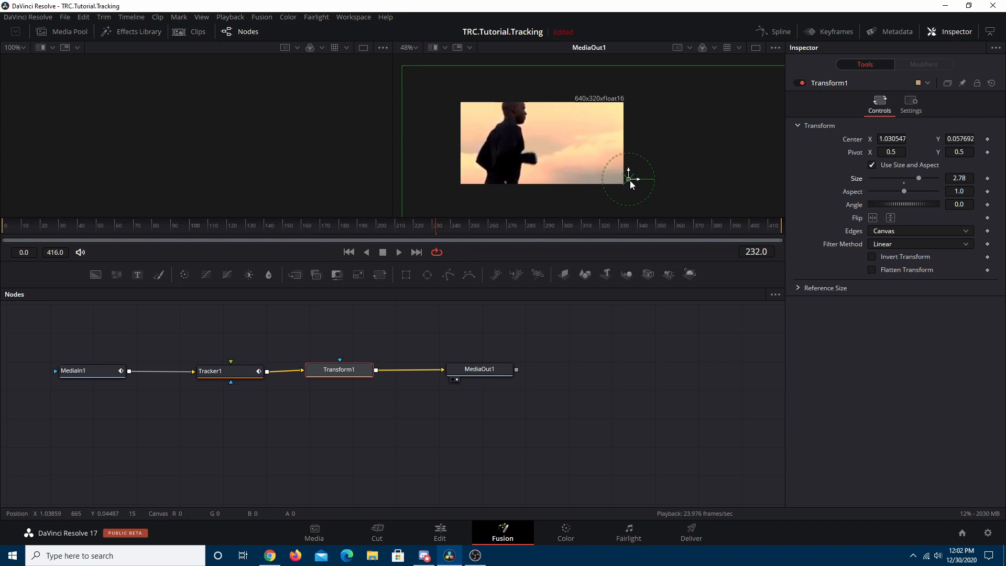
left_click_drag(630, 181, 666, 198)
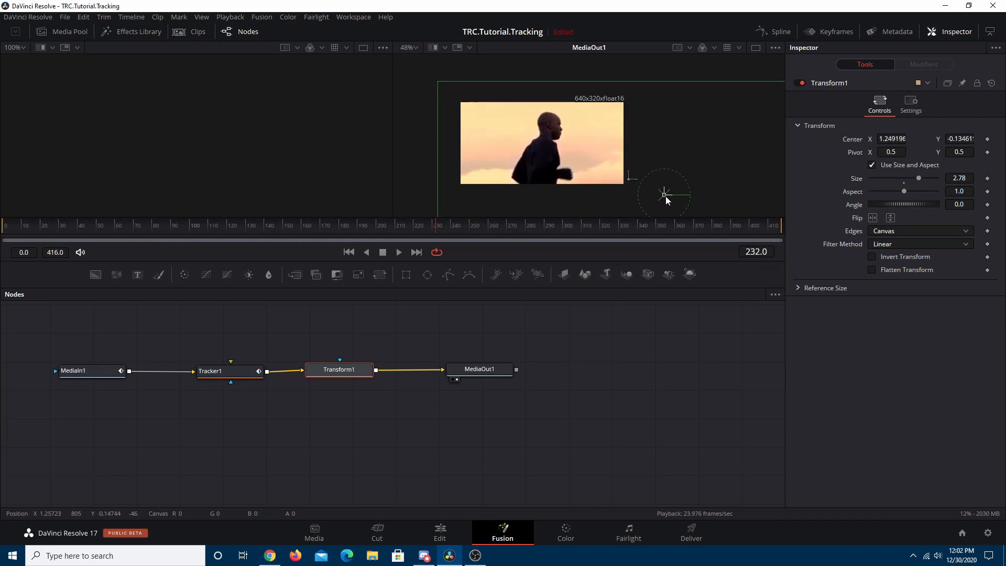
left_click(44, 228)
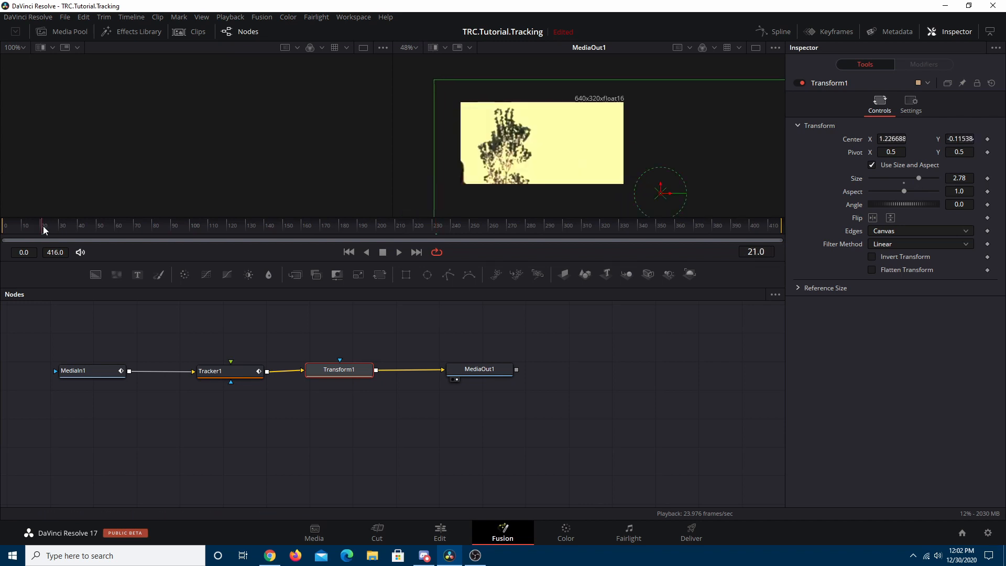
key("space")
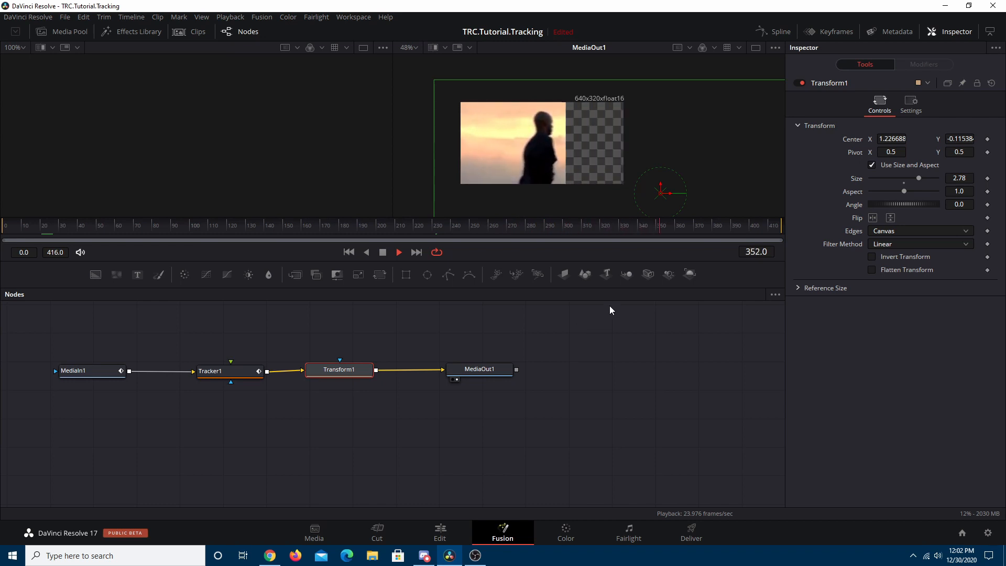
key("space")
left_click_drag(657, 228, 649, 206)
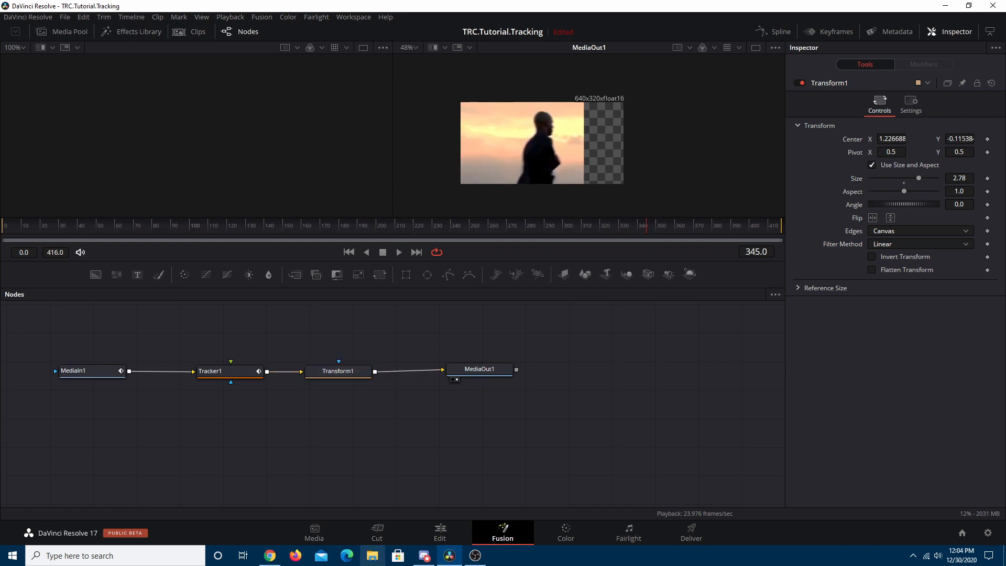
Step: Split the runner clip on the Edit page timeline at 01:00:02:11 and ripple-delete the opening segment
left_click(428, 534)
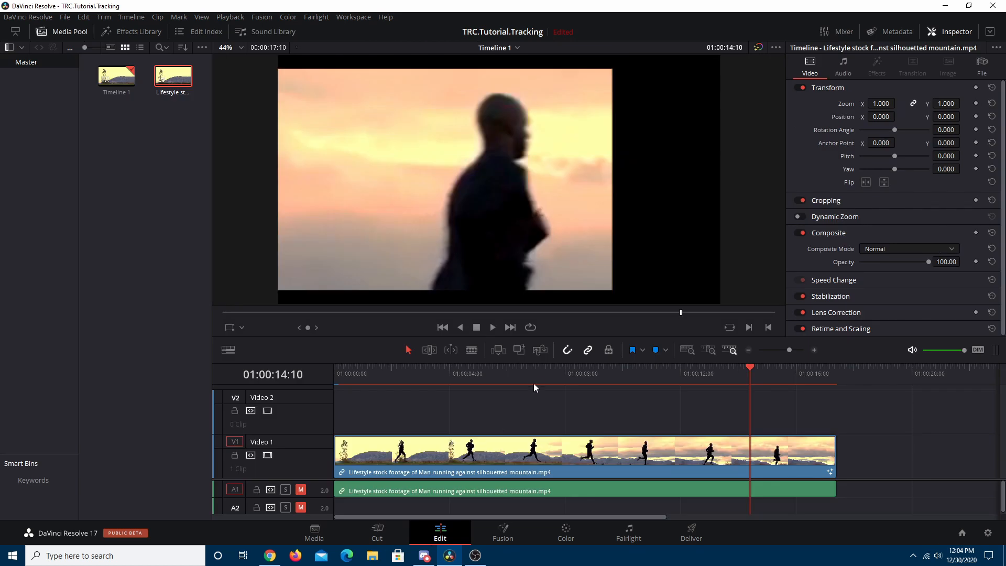
left_click_drag(530, 373, 345, 343)
key("space")
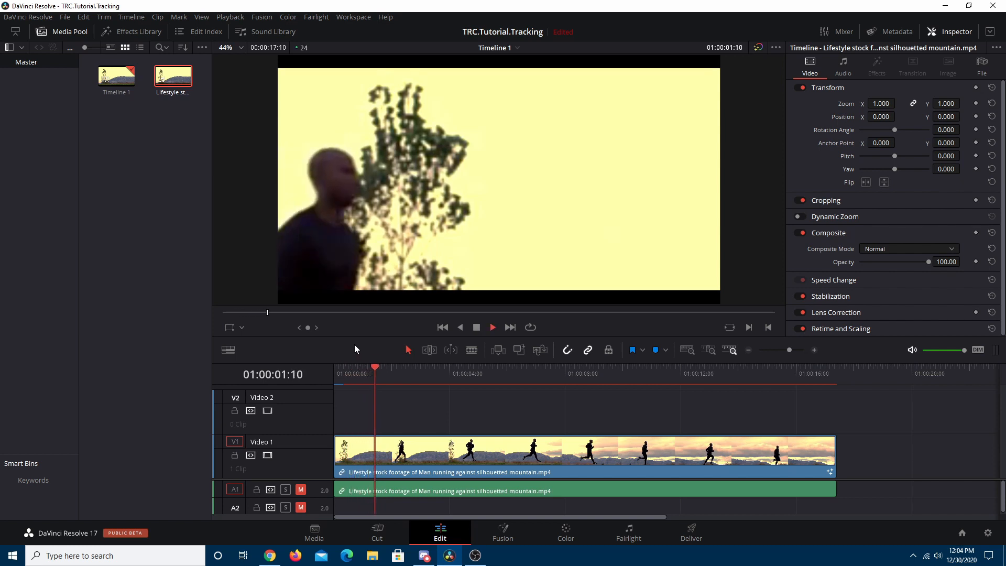
key("space")
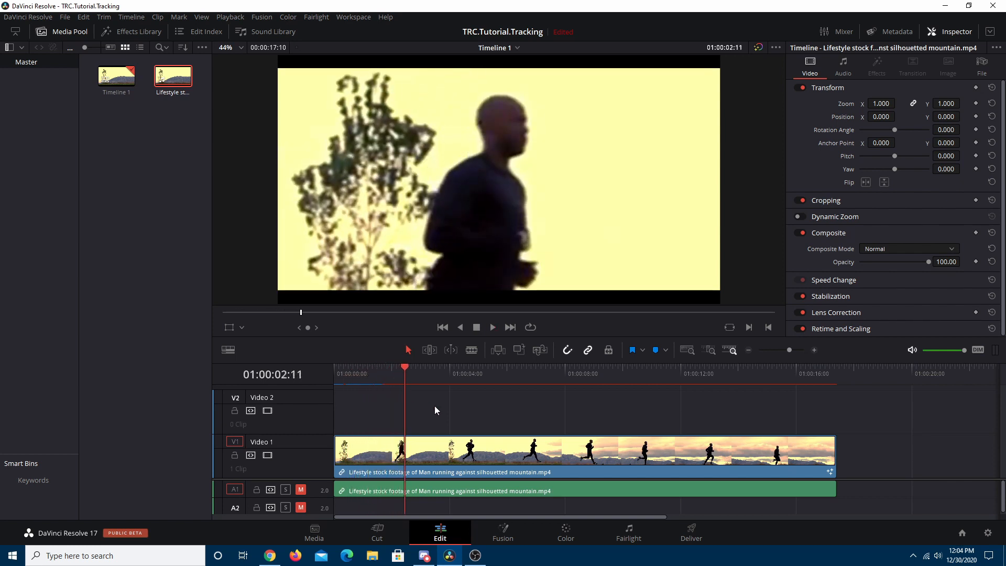
key("ctrl+b")
left_click(376, 447)
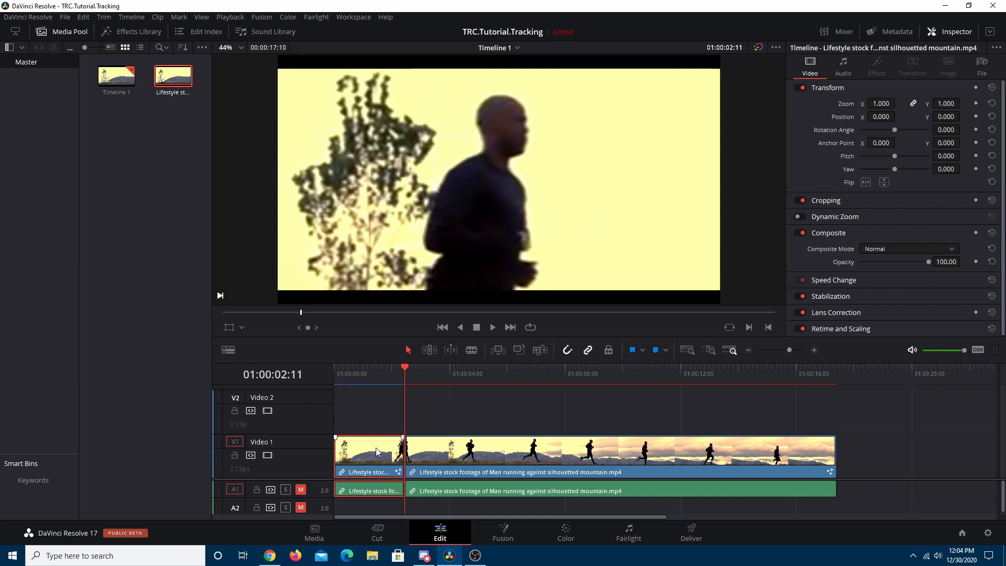
key("Delete")
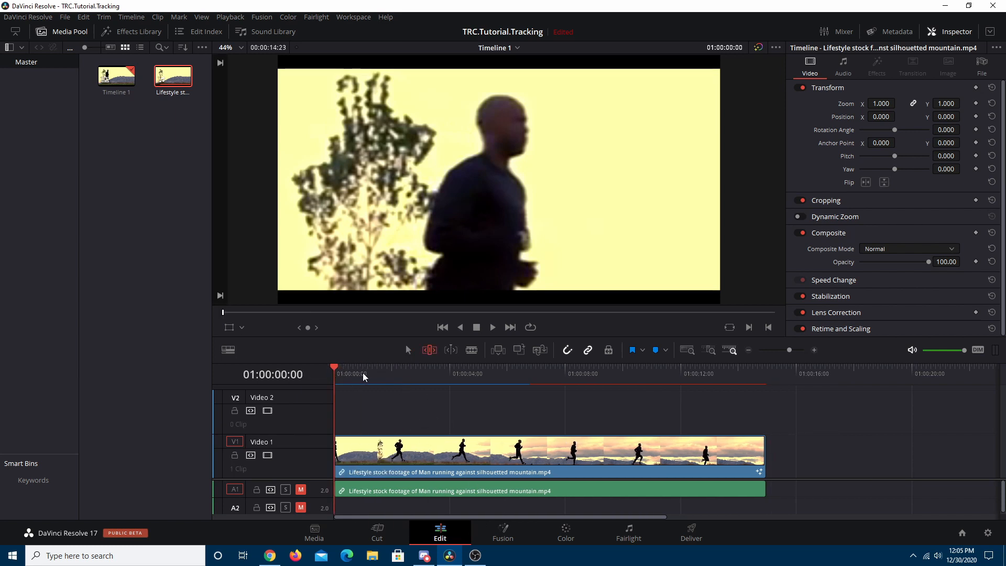
Step: Split the shortened runner clip at 01:00:11:10, before the black edge enters the frame, and delete the ending segment
key("space")
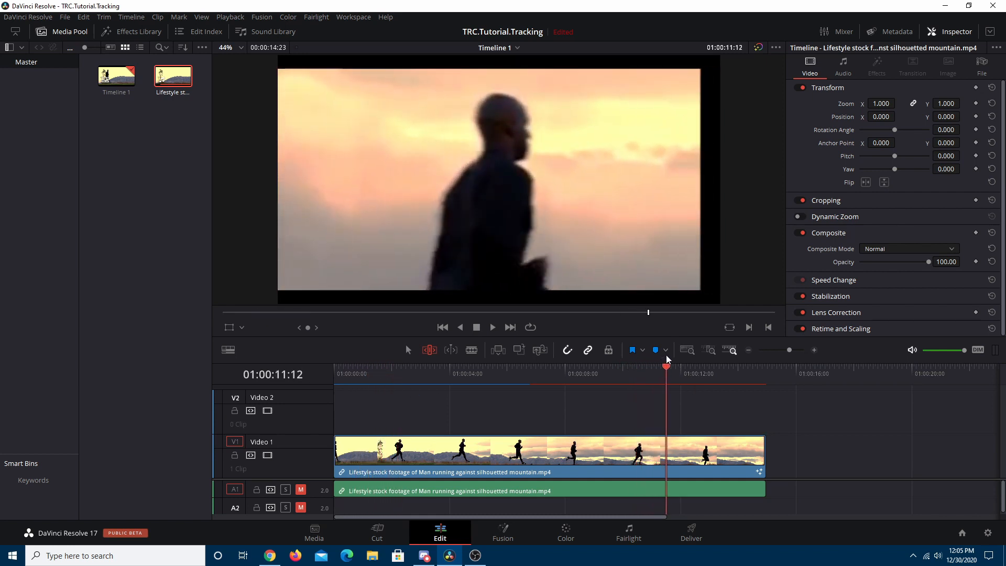
key("space")
key("ctrl+b")
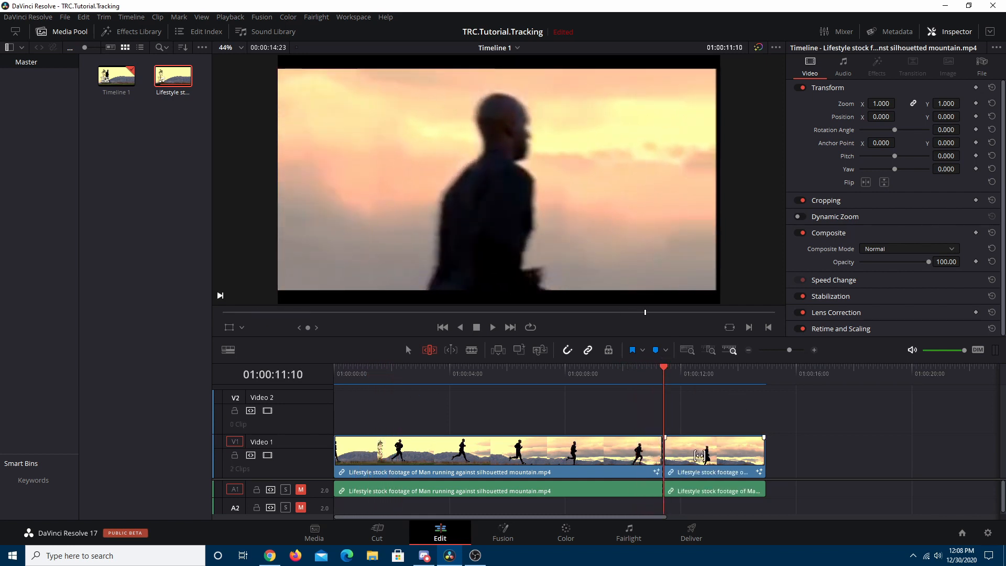
key("Delete")
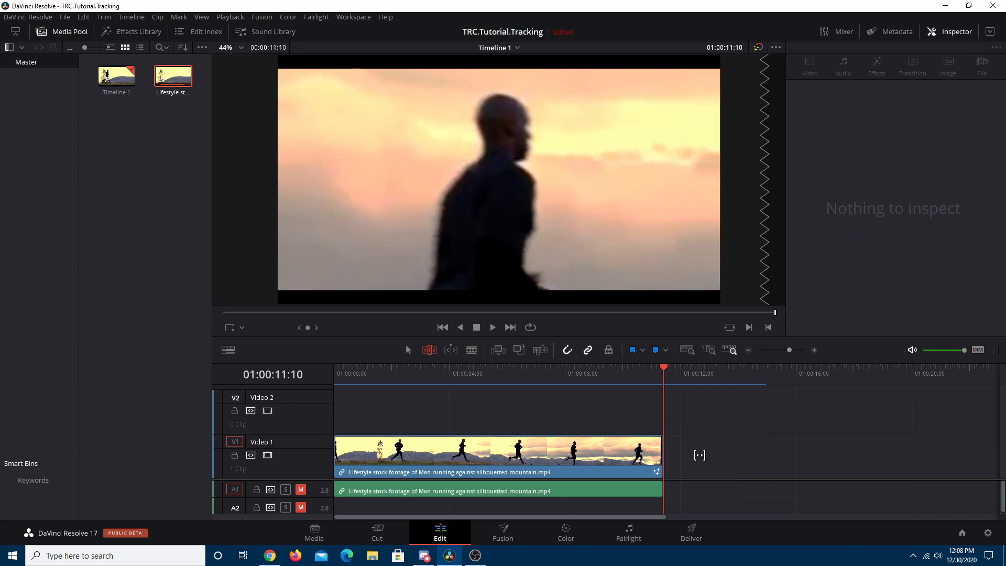
Step: Play the trimmed clip from its start to its end to check the stabilised framing, and return the playhead to 01:00:00:00
left_click_drag(606, 379, 602, 404)
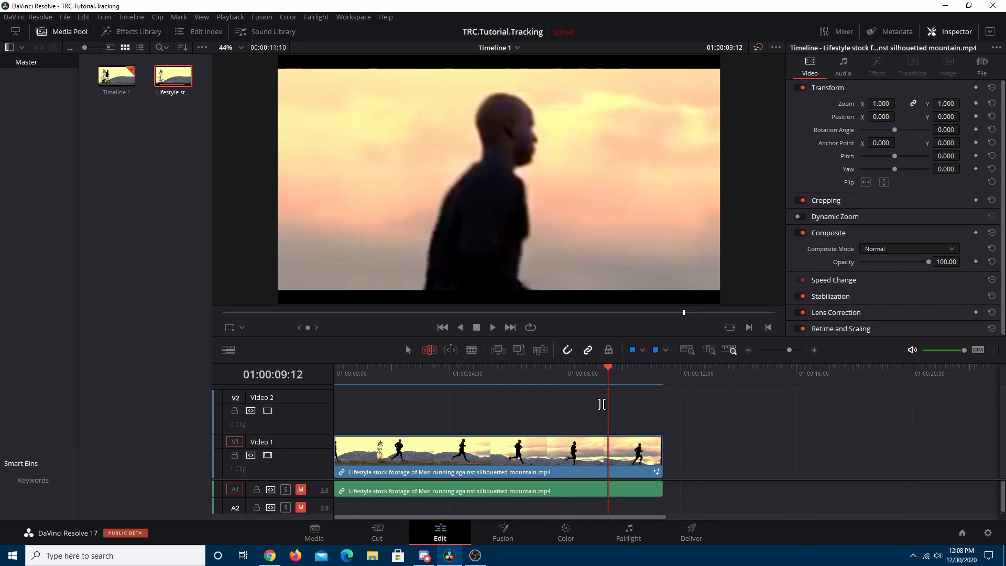
left_click_drag(602, 371, 309, 370)
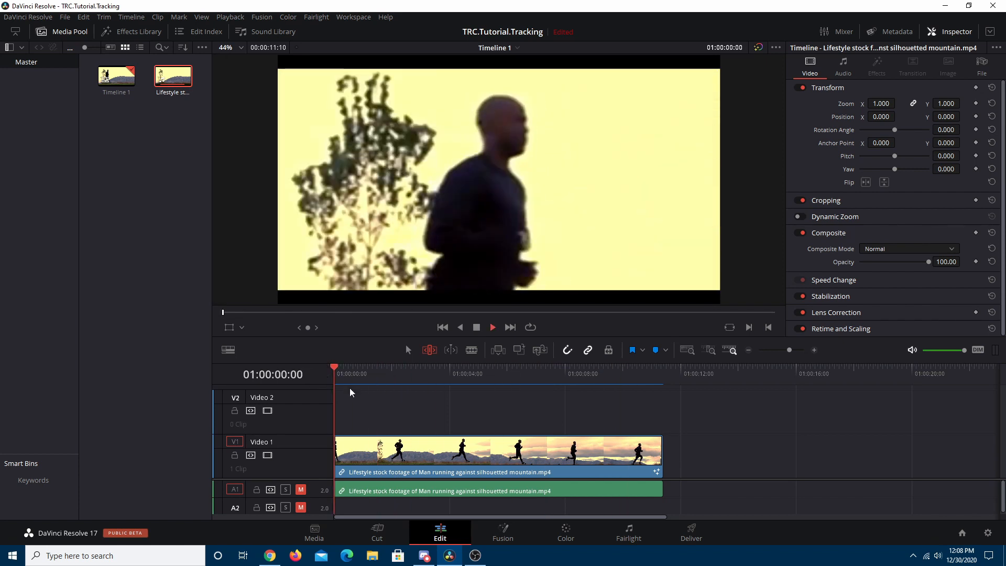
key("space")
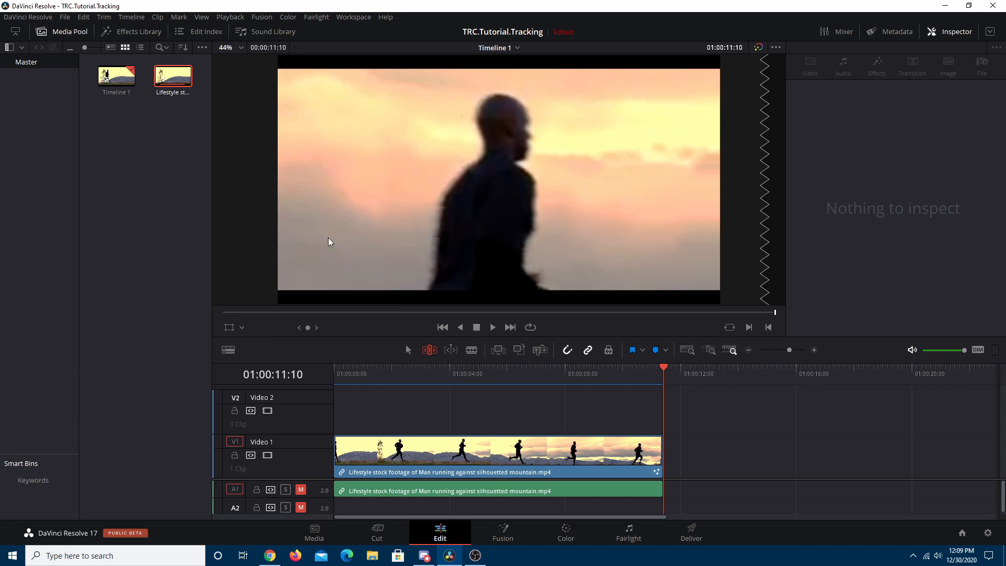
left_click_drag(402, 373, 313, 392)
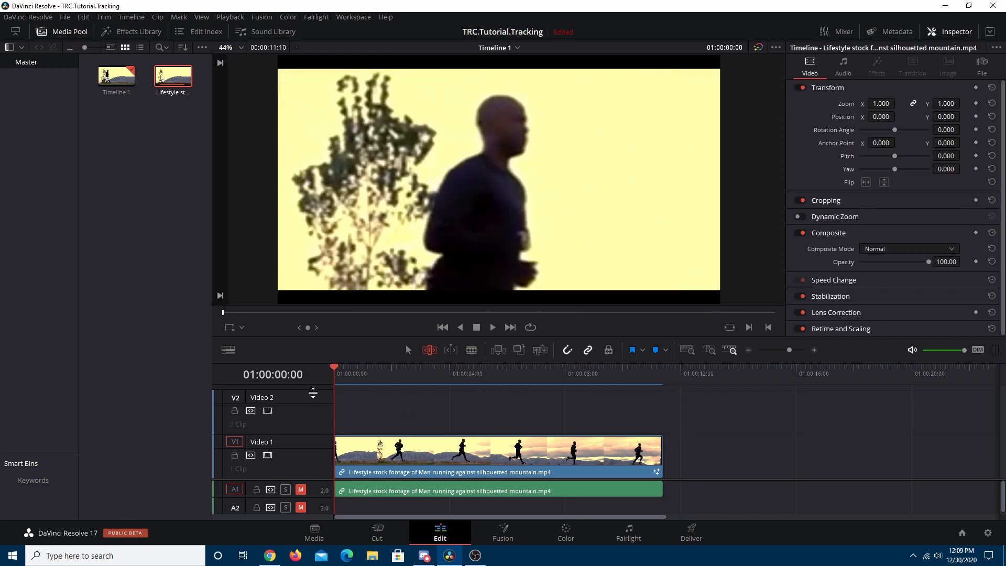